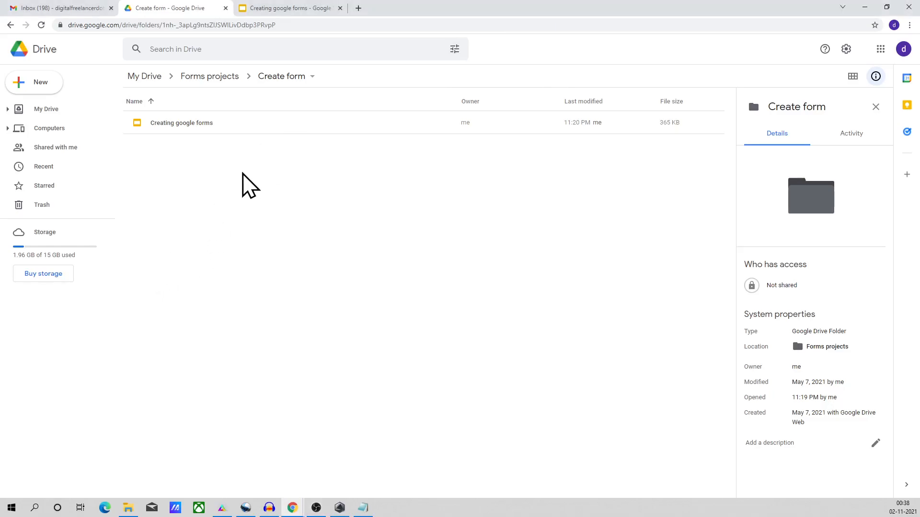
Step: Open the "Creating google forms" presentation and view the "What are we going to create?" and "What will we learn?" slides
{"action": "double_click", "coordinate": [198, 125]}
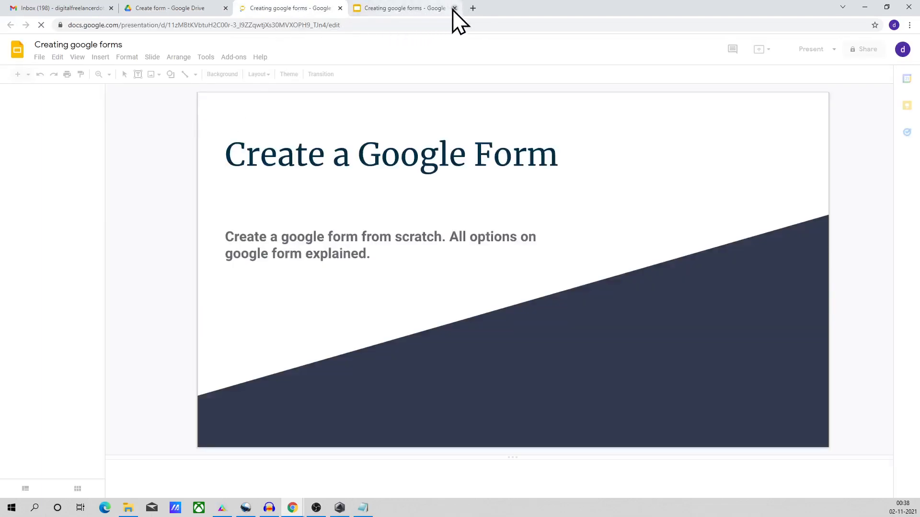
{"action": "left_click", "coordinate": [455, 8]}
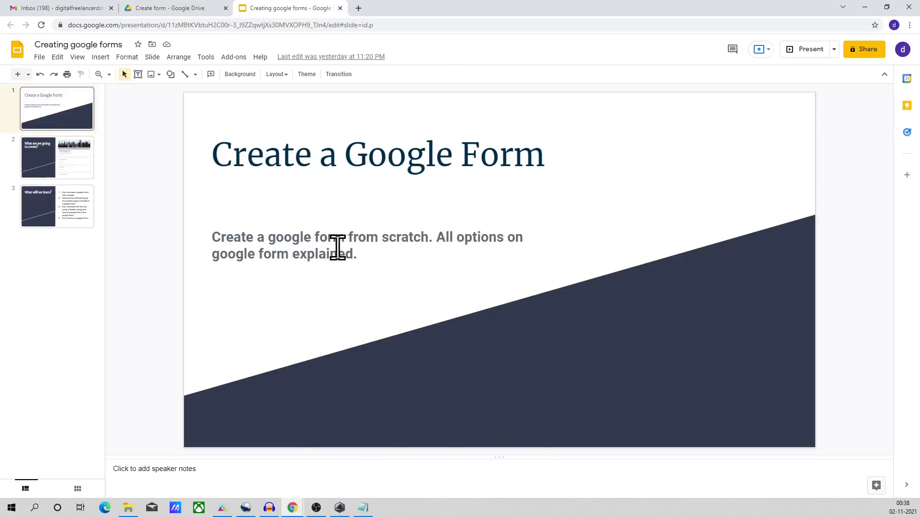
{"action": "left_click", "coordinate": [70, 173]}
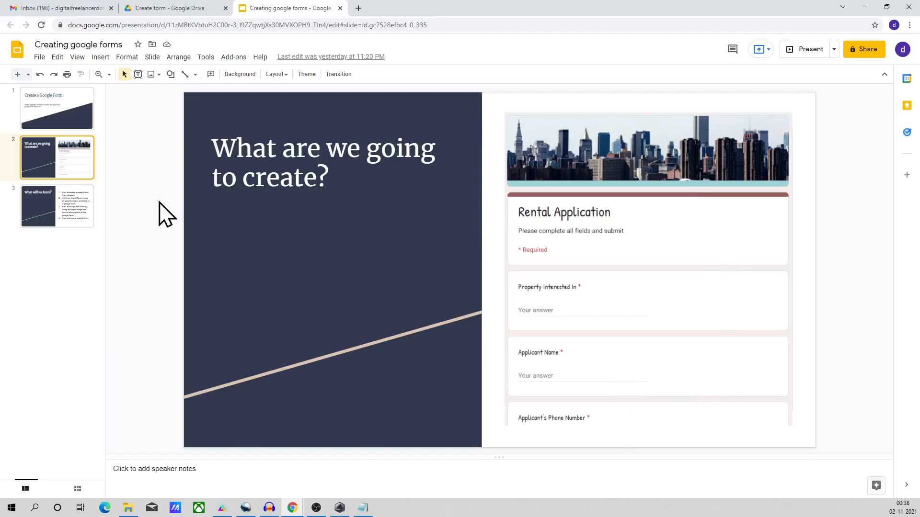
{"action": "left_click", "coordinate": [38, 209]}
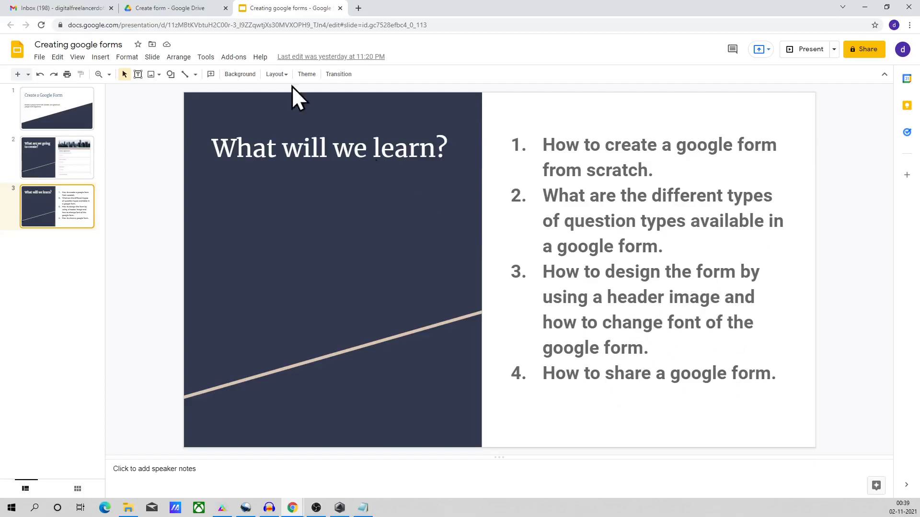
Step: Return to the "Create form" folder in Drive and create a new blank Google Form there
{"action": "left_click", "coordinate": [177, 8]}
{"action": "left_click", "coordinate": [237, 171]}
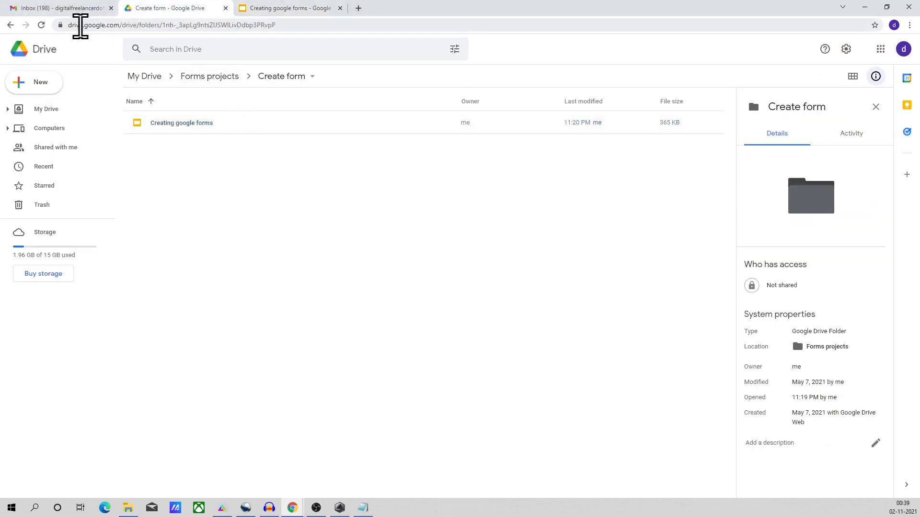
{"action": "left_click_drag", "start_coordinate": [72, 25], "coordinate": [130, 30]}
{"action": "left_click", "coordinate": [219, 162]}
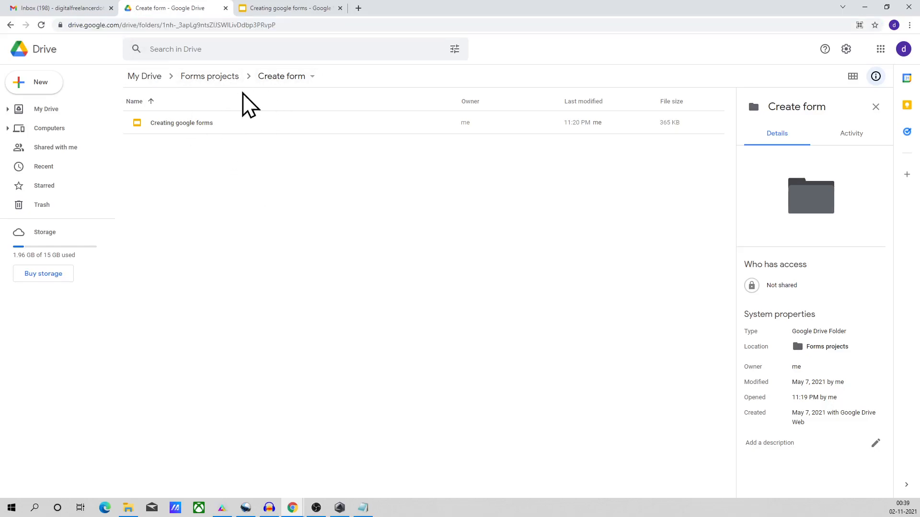
{"action": "right_click", "coordinate": [183, 174]}
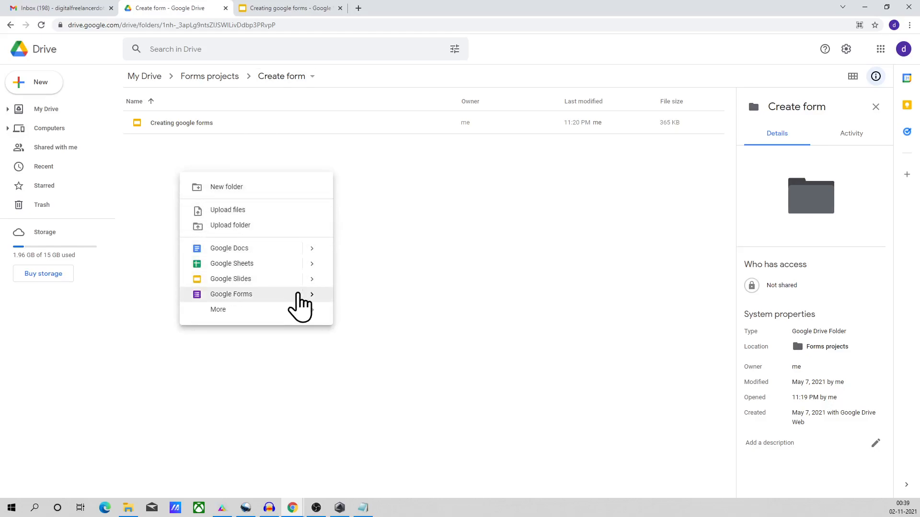
{"action": "mouse_move", "coordinate": [313, 294]}
{"action": "left_click", "coordinate": [366, 302]}
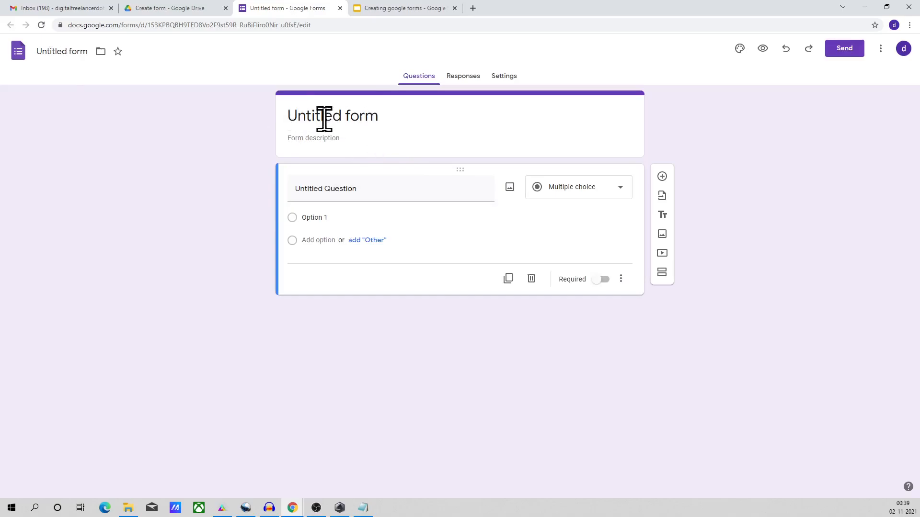
Step: Title the form "Test" and enter "Test description" as its description
{"action": "left_click", "coordinate": [341, 117]}
{"action": "double_click", "coordinate": [381, 118]}
{"action": "key", "text": "ctrl+a"}
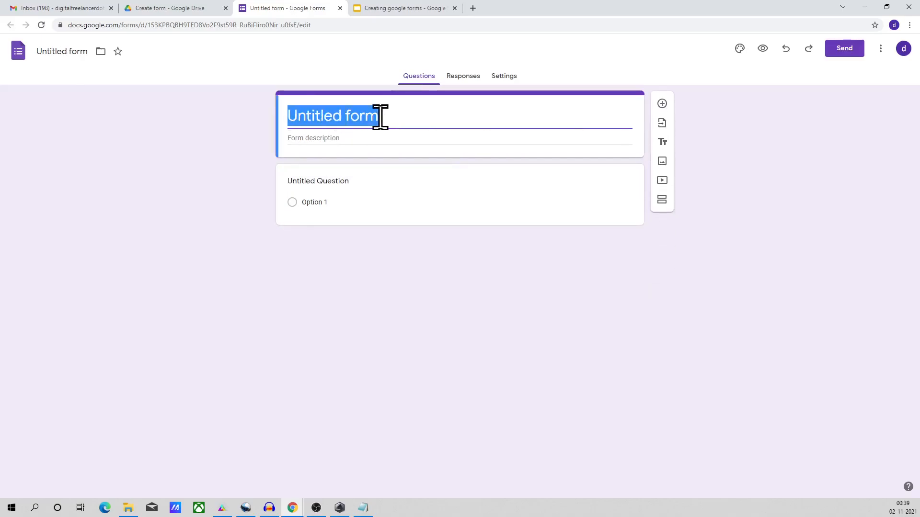
{"action": "type", "text": "Test"}
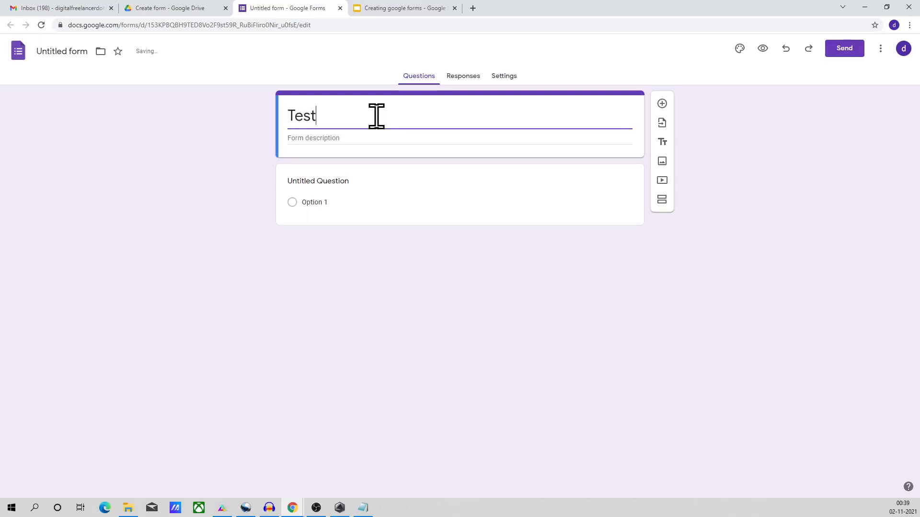
{"action": "left_click", "coordinate": [366, 138]}
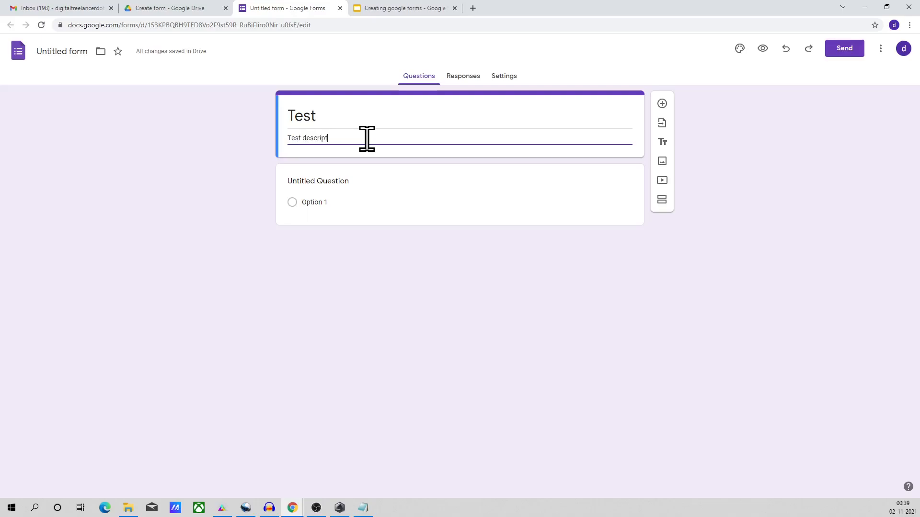
{"action": "left_click", "coordinate": [184, 191]}
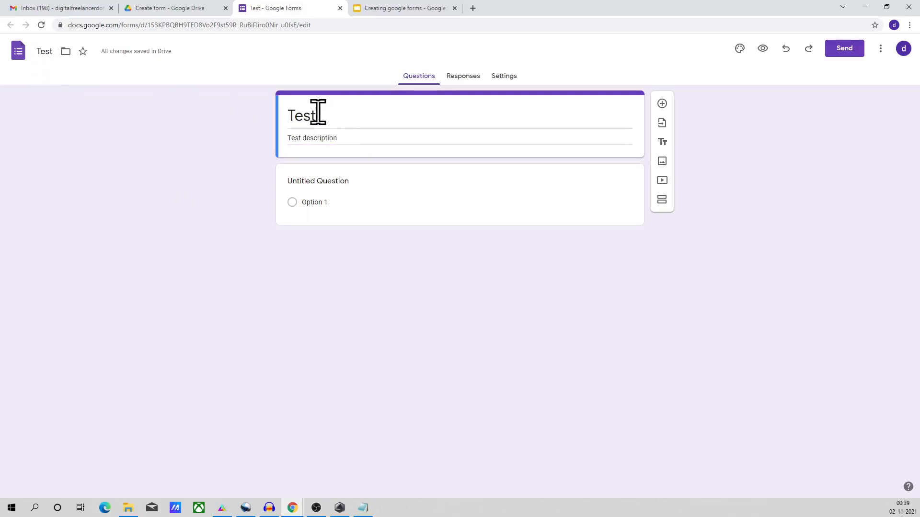
Step: Replace the untitled question's text with "Name" as a short-answer question and look over the available question types
{"action": "left_click", "coordinate": [407, 201]}
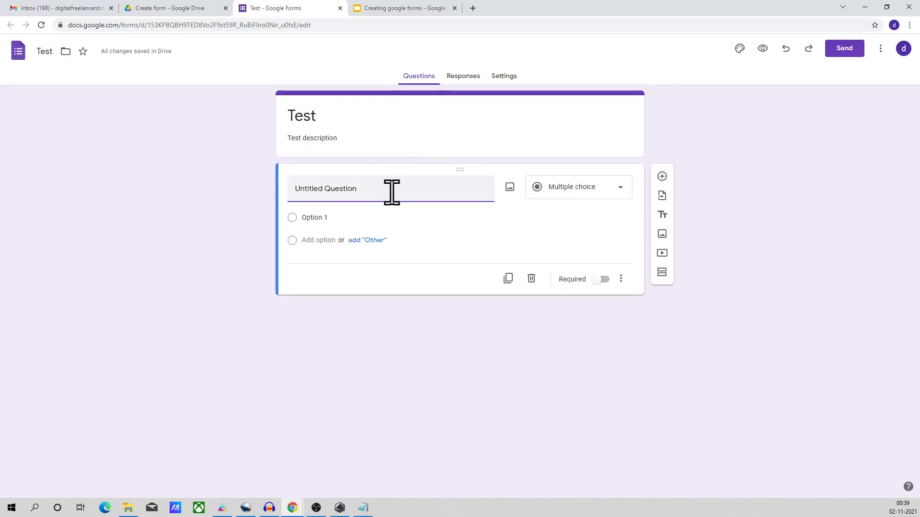
{"action": "type", "text": "Na"}
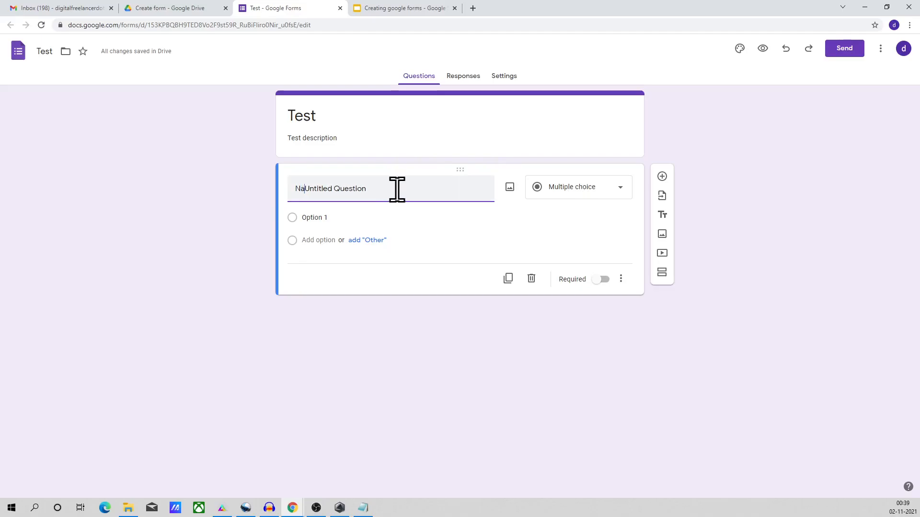
{"action": "type", "text": "me"}
{"action": "key", "text": "ctrl+a"}
{"action": "key", "text": "BackSpace"}
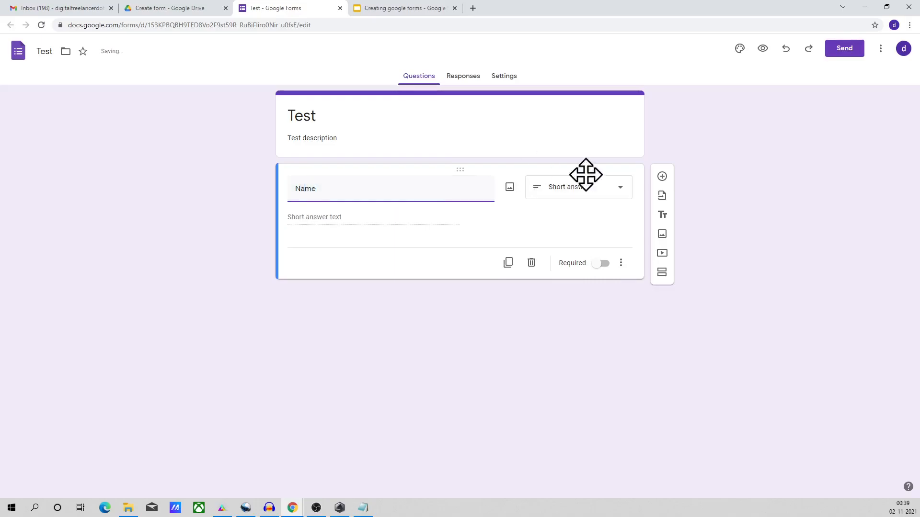
{"action": "left_click", "coordinate": [620, 194]}
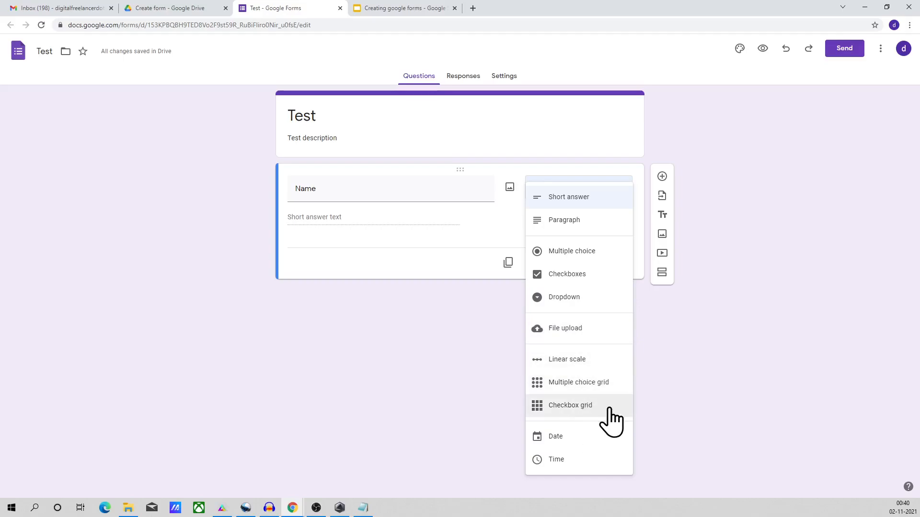
{"action": "left_click", "coordinate": [412, 379]}
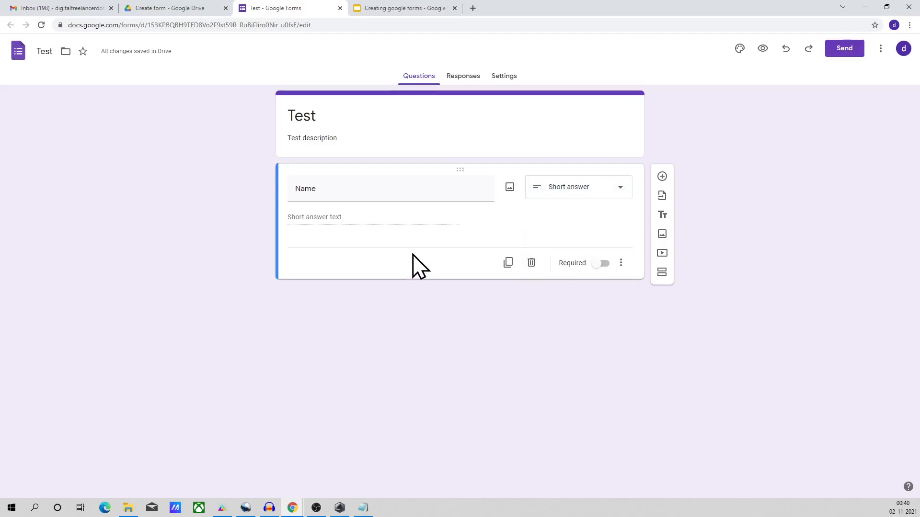
Step: Add a multiple-choice question "Select an option" with the options "Apple" and "Orange"
{"action": "left_click", "coordinate": [662, 177]}
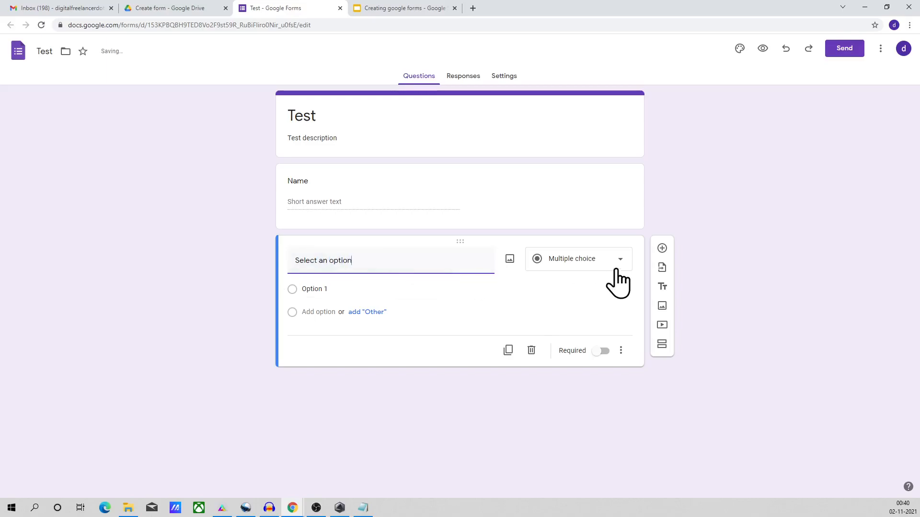
{"action": "left_click", "coordinate": [320, 290]}
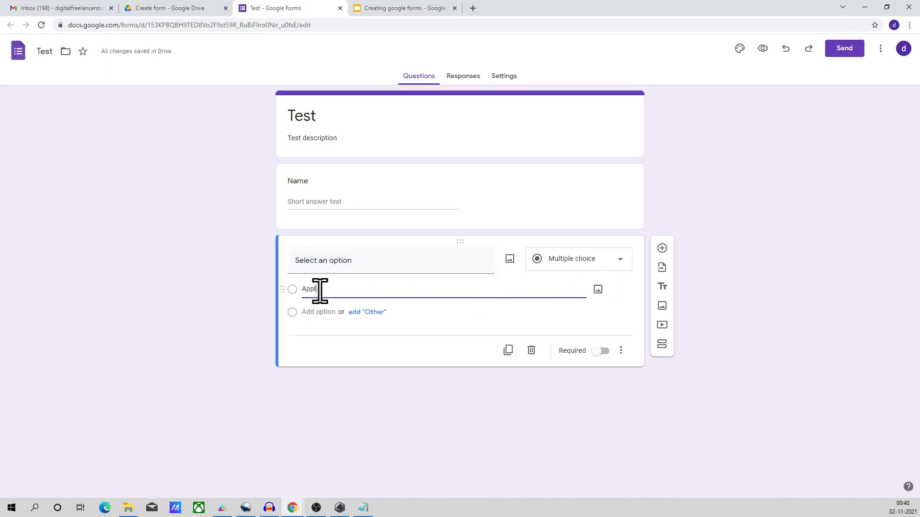
{"action": "type", "text": "Apple"}
{"action": "left_click", "coordinate": [322, 312]}
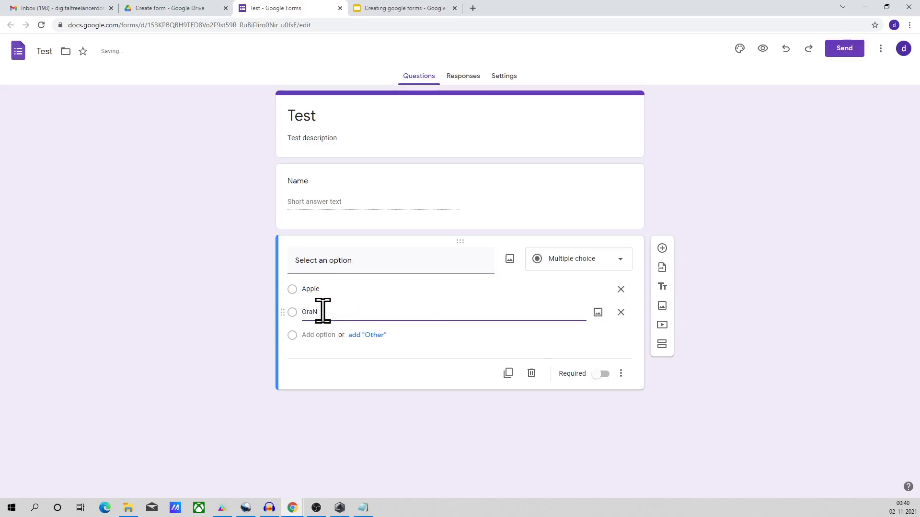
{"action": "type", "text": "Orange"}
{"action": "left_click", "coordinate": [213, 335]}
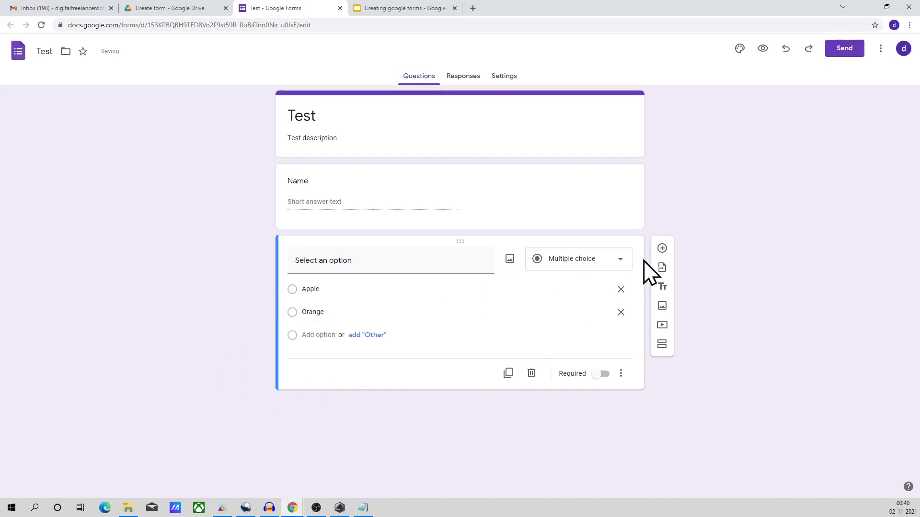
Step: Add a file upload question titled "Upload your picture" and accept letting respondents upload files to Drive
{"action": "left_click", "coordinate": [664, 247]}
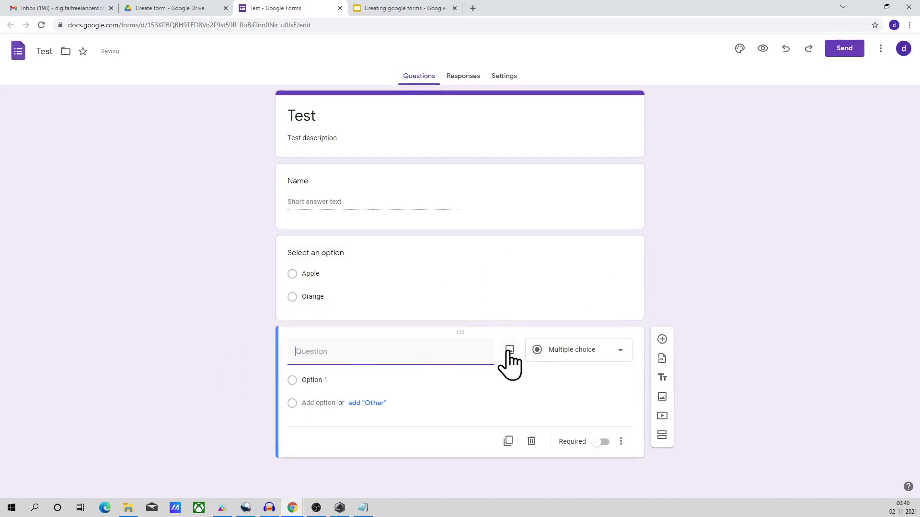
{"action": "left_click", "coordinate": [579, 350]}
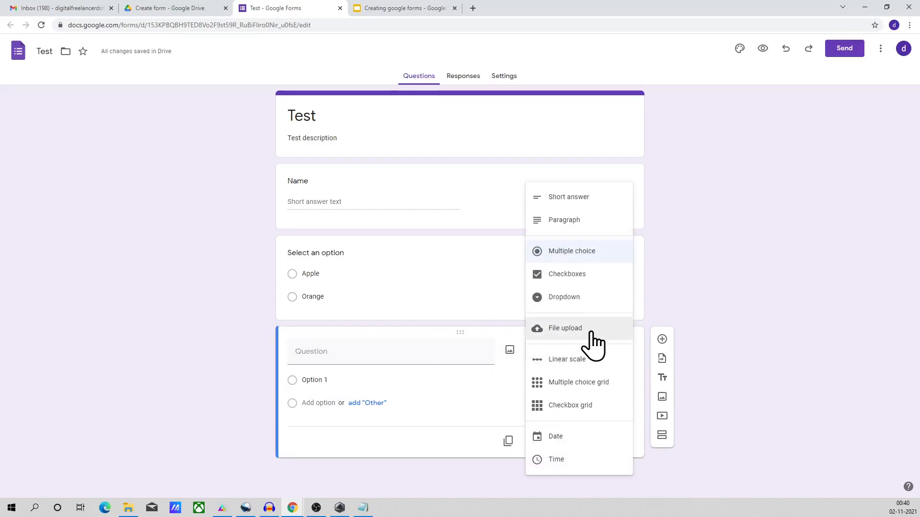
{"action": "left_click", "coordinate": [619, 337]}
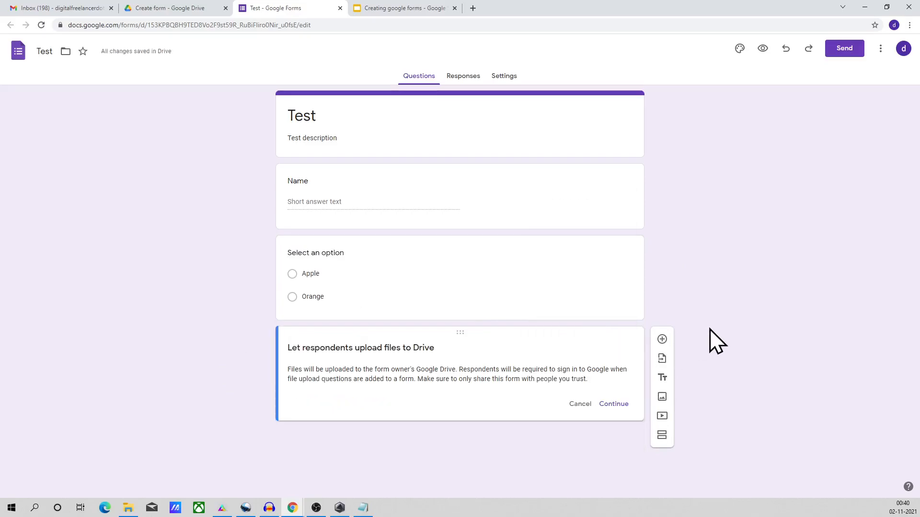
{"action": "left_click", "coordinate": [613, 404]}
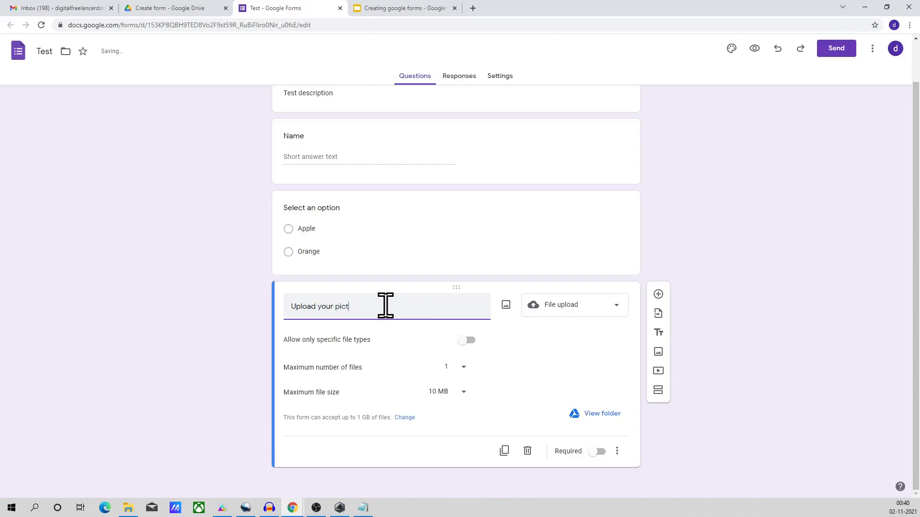
Step: Allow only specific file types for the upload question, selecting PDF and clearing it again
{"action": "left_click", "coordinate": [467, 341]}
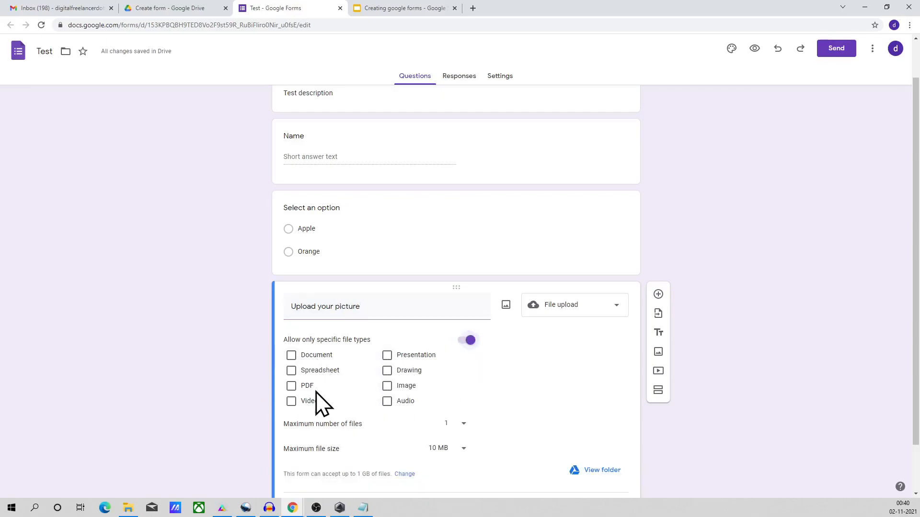
{"action": "left_click", "coordinate": [291, 387]}
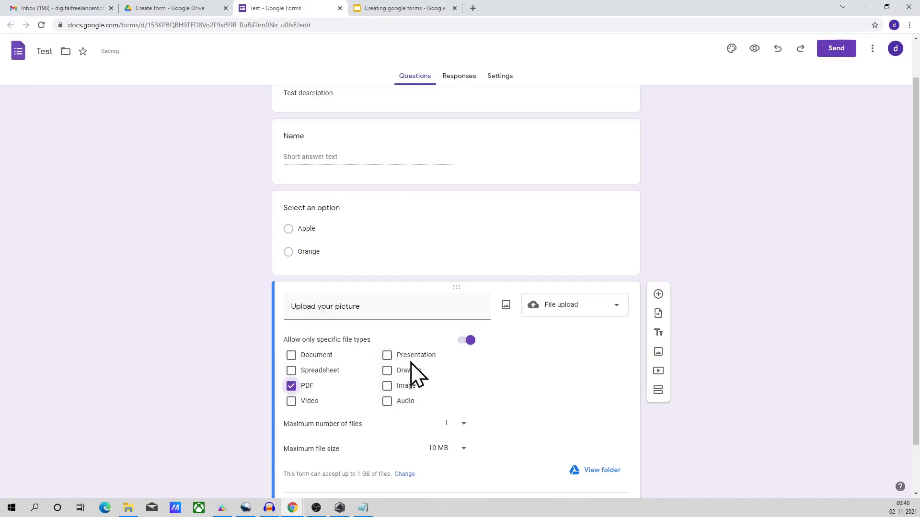
{"action": "left_click", "coordinate": [291, 393]}
Step: Try maximum file counts of 10 and 5 for the upload question, returning to 1 file and a 10 MB maximum size
{"action": "left_click", "coordinate": [451, 426]}
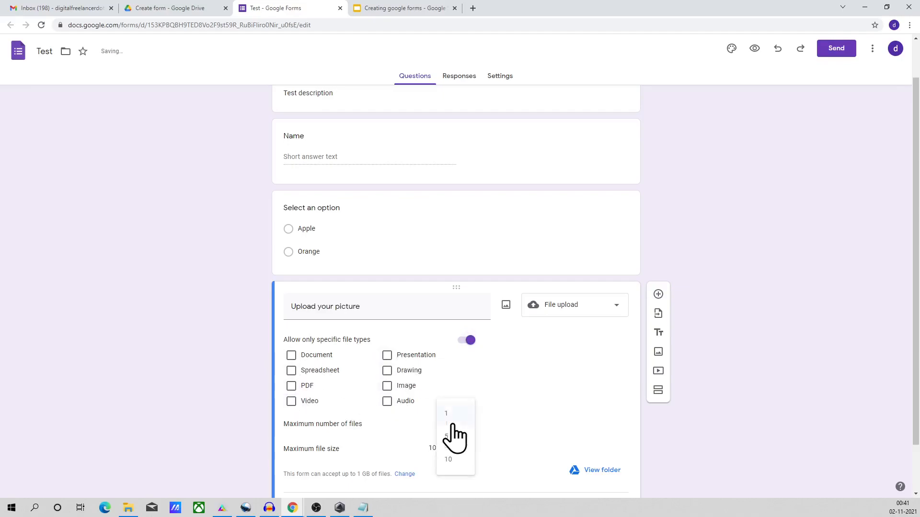
{"action": "left_click", "coordinate": [456, 464]}
{"action": "scroll", "coordinate": [496, 432], "scroll_direction": "down", "scroll_amount": 2}
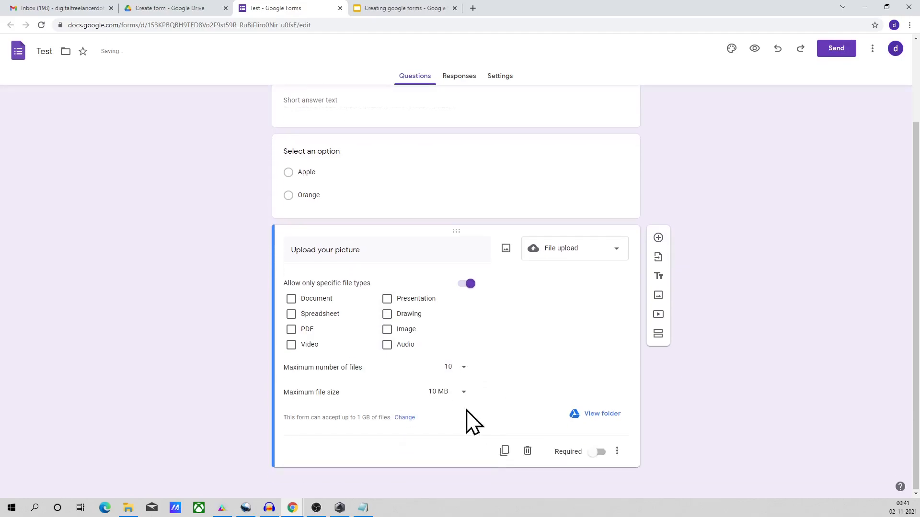
{"action": "left_click", "coordinate": [449, 368]}
{"action": "left_click", "coordinate": [451, 343]}
{"action": "left_click", "coordinate": [456, 373]}
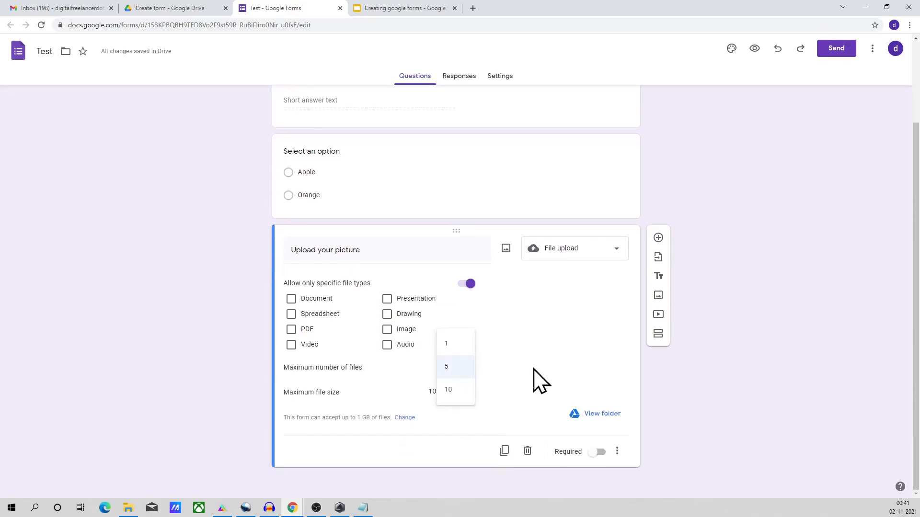
{"action": "left_click", "coordinate": [467, 345]}
{"action": "left_click", "coordinate": [465, 393]}
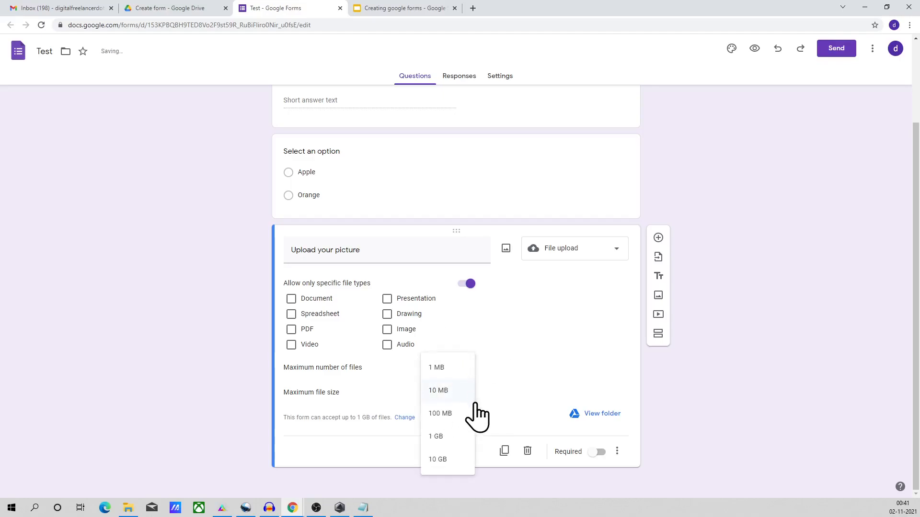
{"action": "left_click", "coordinate": [459, 392]}
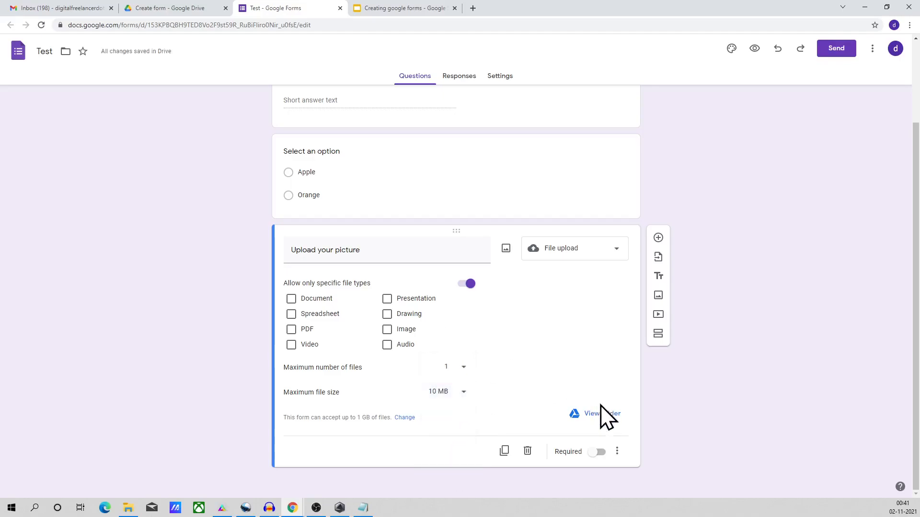
Step: View the upload question's response folder and the "Create form" folder in Drive, and return to the form
{"action": "left_click", "coordinate": [607, 421]}
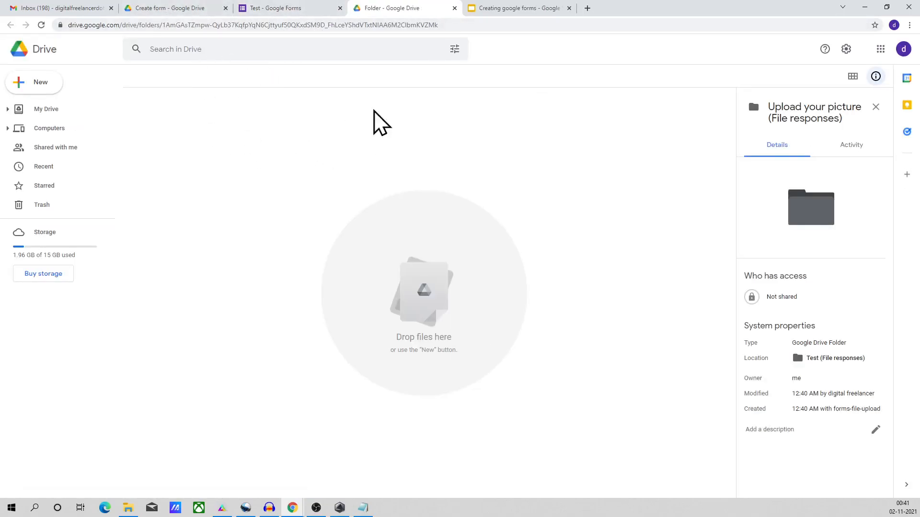
{"action": "left_click", "coordinate": [177, 11]}
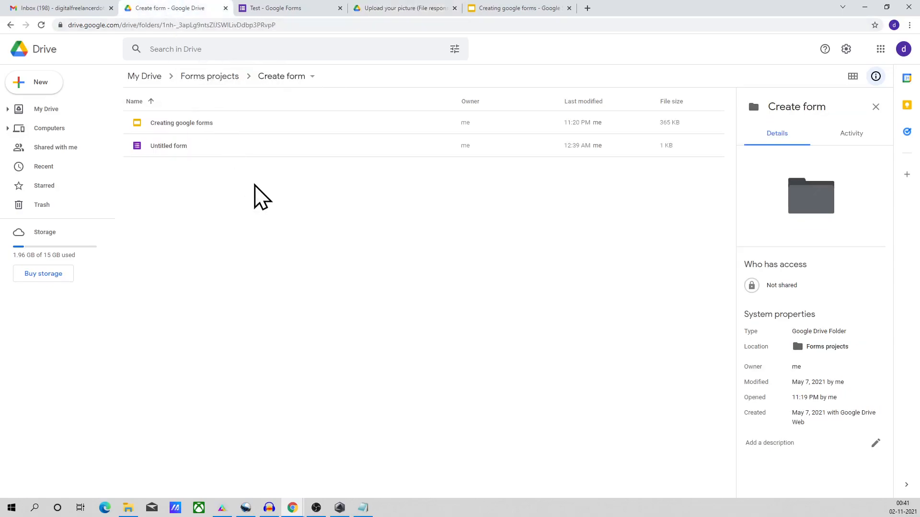
{"action": "left_click", "coordinate": [293, 9]}
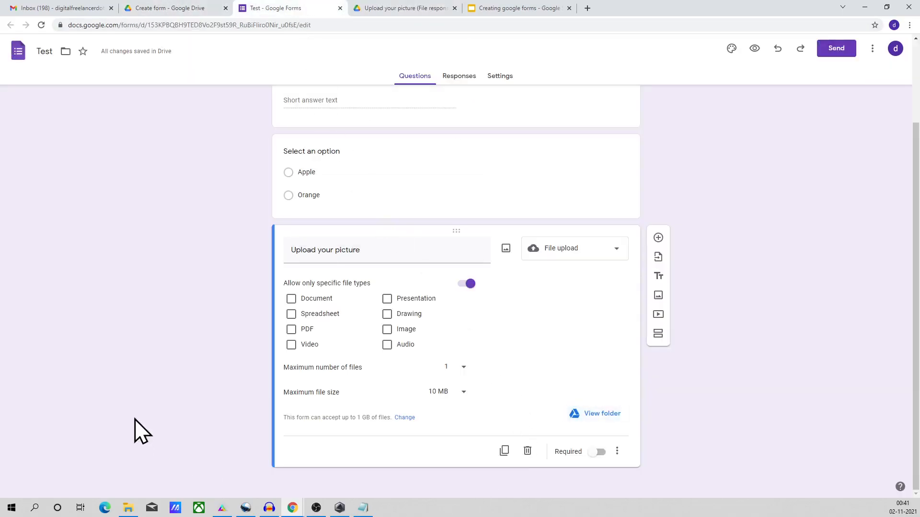
Step: View the form's Responses page and open the form settings
{"action": "scroll", "coordinate": [757, 316], "scroll_direction": "up", "scroll_amount": 2}
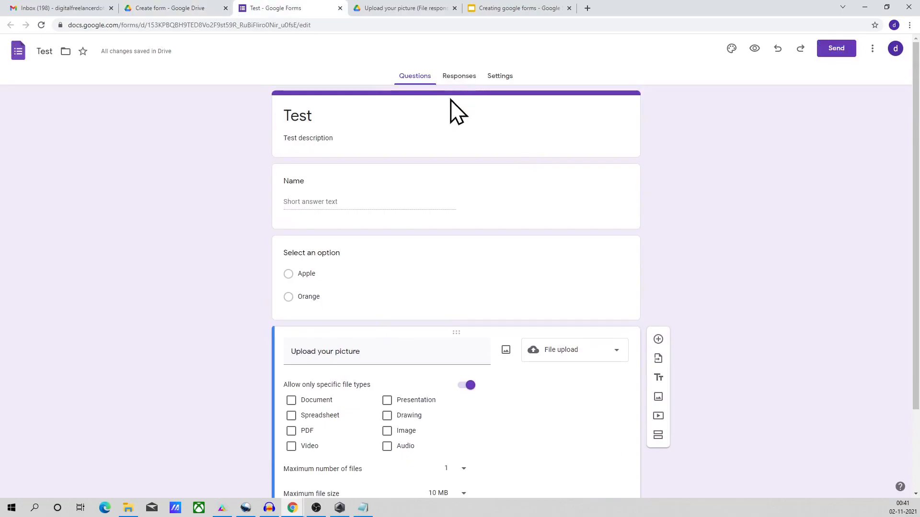
{"action": "left_click", "coordinate": [456, 79]}
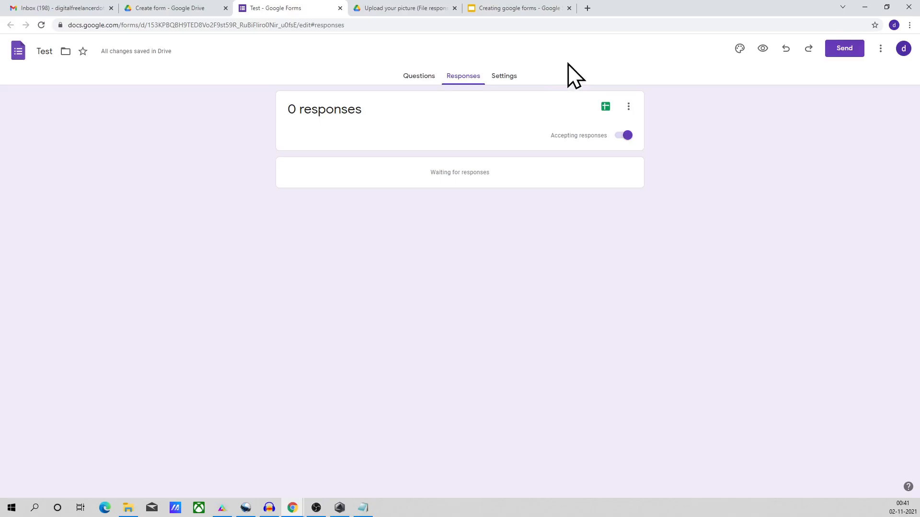
{"action": "left_click", "coordinate": [501, 78]}
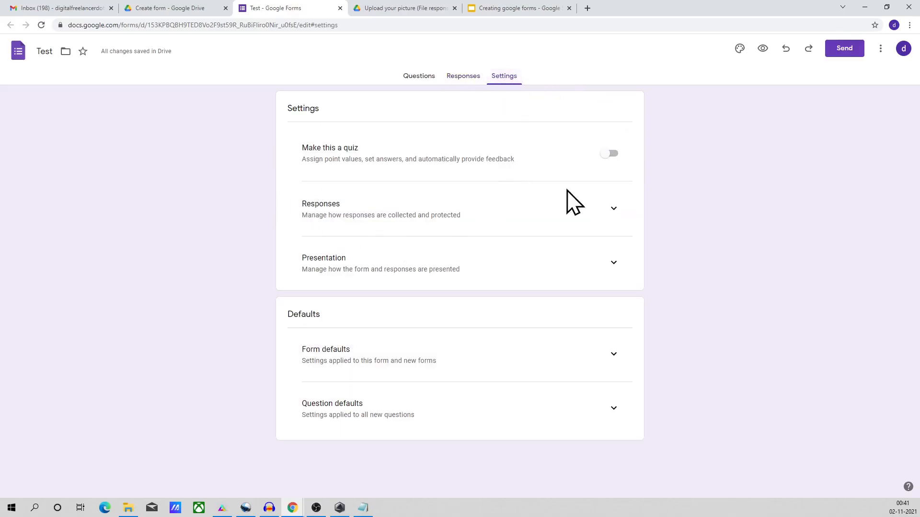
Step: Try making the form a quiz, look over the quiz options, and turn the quiz setting off again
{"action": "left_click", "coordinate": [610, 155]}
{"action": "scroll", "coordinate": [472, 230], "scroll_direction": "down", "scroll_amount": 1}
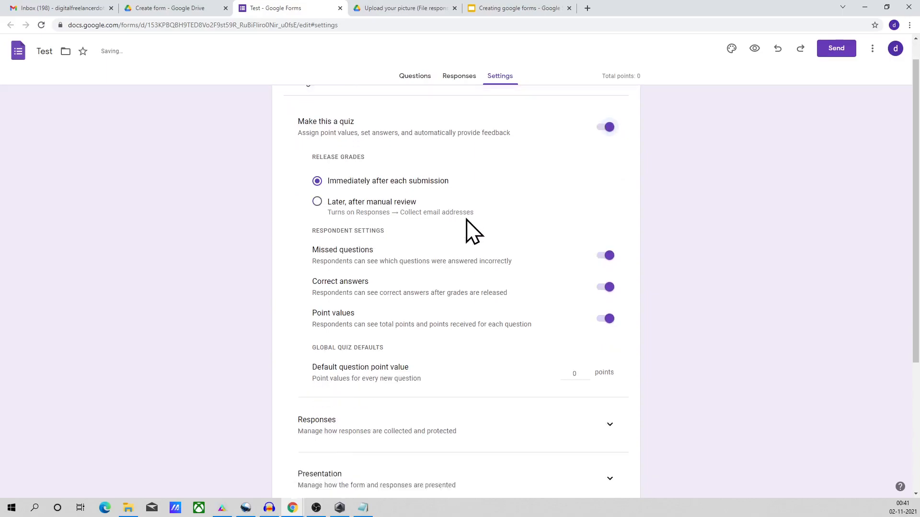
{"action": "scroll", "coordinate": [471, 231], "scroll_direction": "down", "scroll_amount": 2}
{"action": "scroll", "coordinate": [532, 314], "scroll_direction": "down", "scroll_amount": 2}
{"action": "scroll", "coordinate": [544, 315], "scroll_direction": "up", "scroll_amount": 2}
{"action": "scroll", "coordinate": [544, 315], "scroll_direction": "up", "scroll_amount": 2}
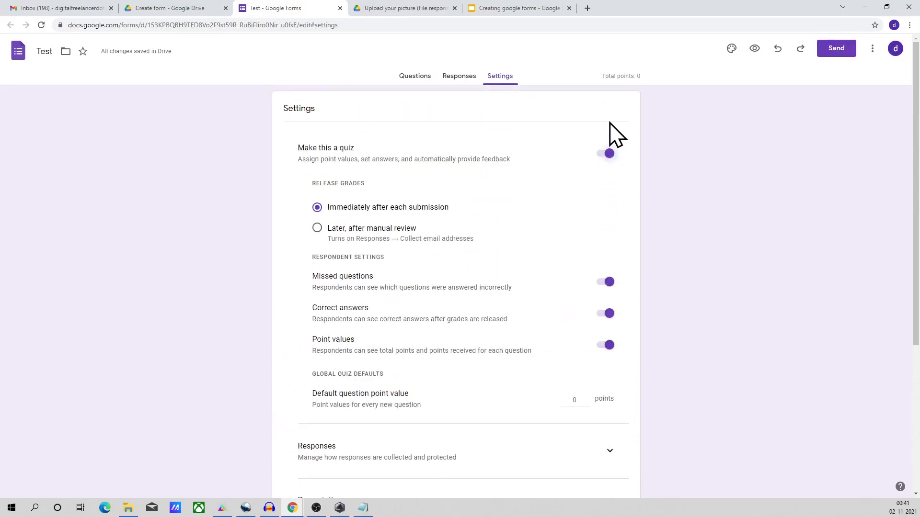
{"action": "left_click", "coordinate": [609, 154]}
Step: Configure the response settings to collect email addresses, send response copies When requested, allow response editing and limit to 1 response
{"action": "left_click", "coordinate": [612, 209]}
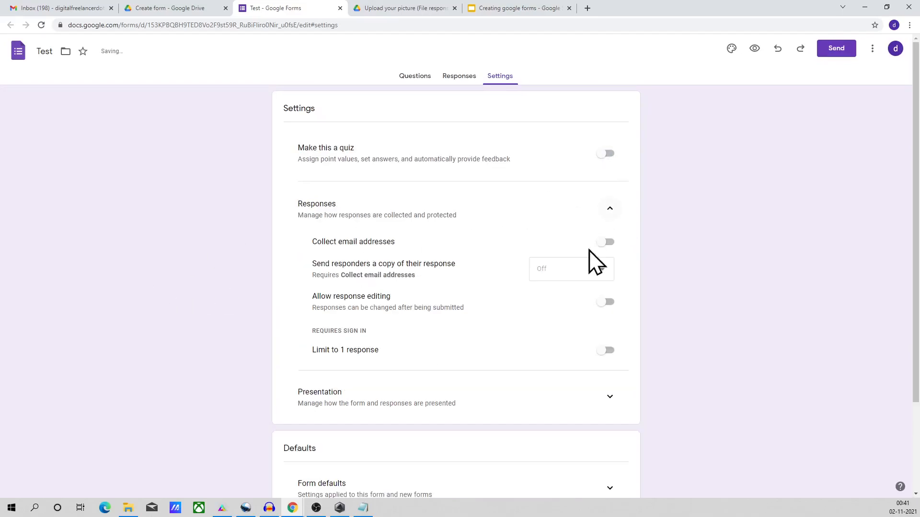
{"action": "left_click", "coordinate": [607, 243]}
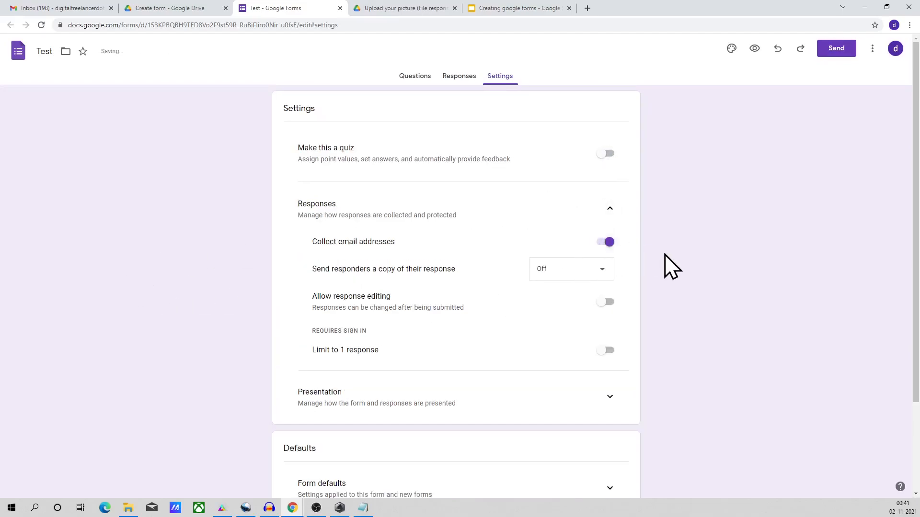
{"action": "left_click", "coordinate": [592, 272]}
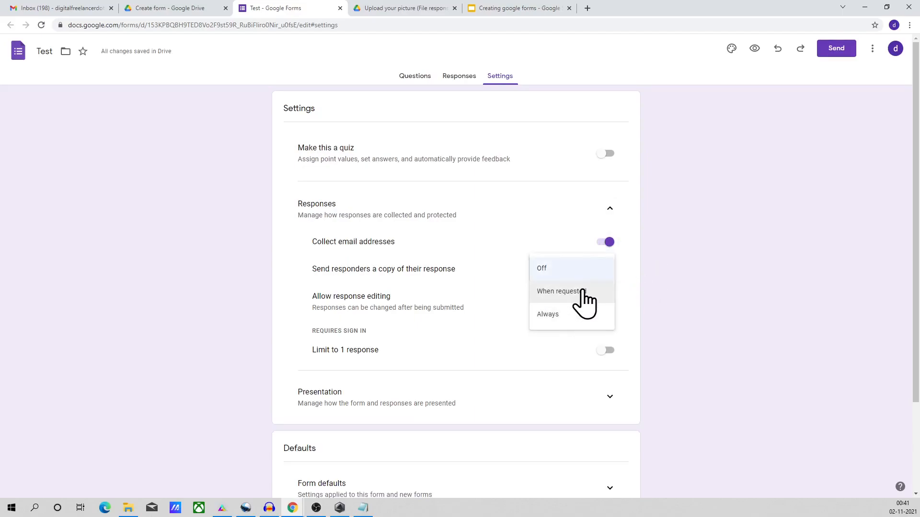
{"action": "left_click", "coordinate": [579, 293]}
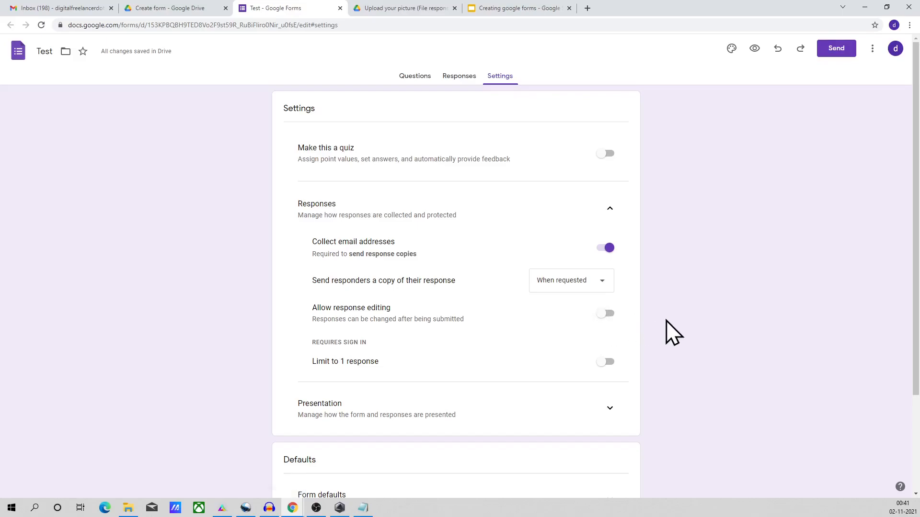
{"action": "left_click", "coordinate": [603, 317]}
{"action": "left_click", "coordinate": [605, 363]}
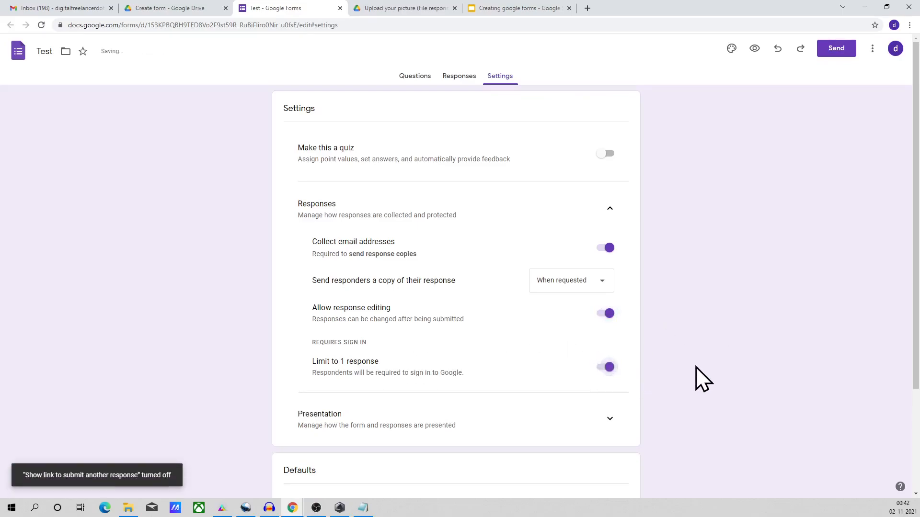
Step: In the presentation settings, turn on the progress bar and shuffling of the question order
{"action": "scroll", "coordinate": [692, 368], "scroll_direction": "down", "scroll_amount": 2}
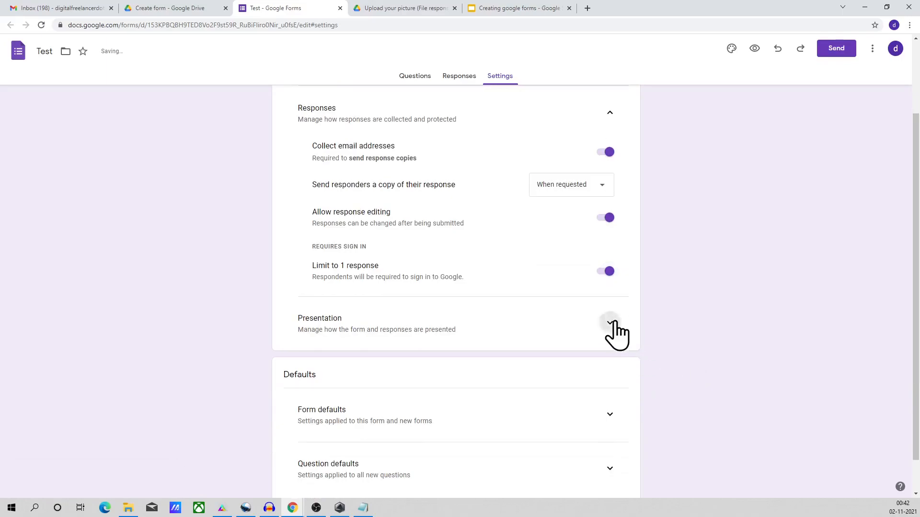
{"action": "left_click", "coordinate": [612, 323]}
{"action": "scroll", "coordinate": [685, 353], "scroll_direction": "down", "scroll_amount": 4}
{"action": "left_click", "coordinate": [600, 185]}
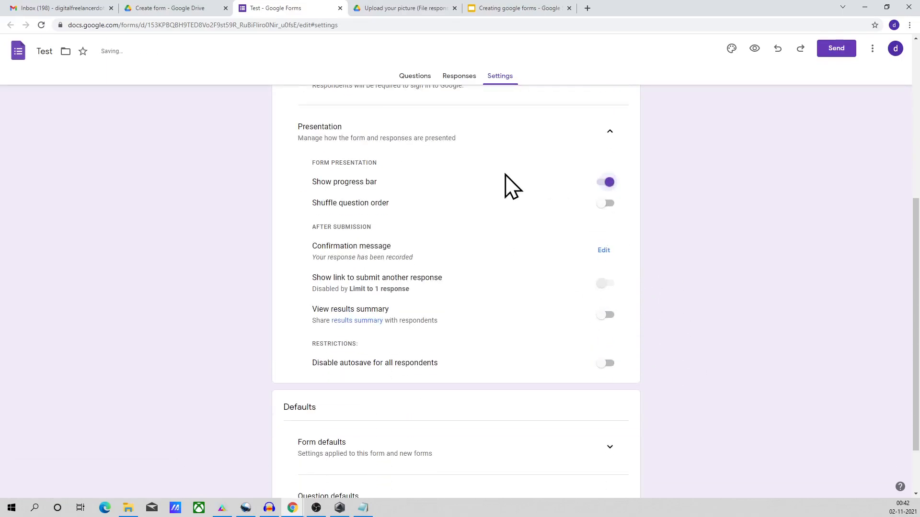
{"action": "left_click", "coordinate": [602, 206]}
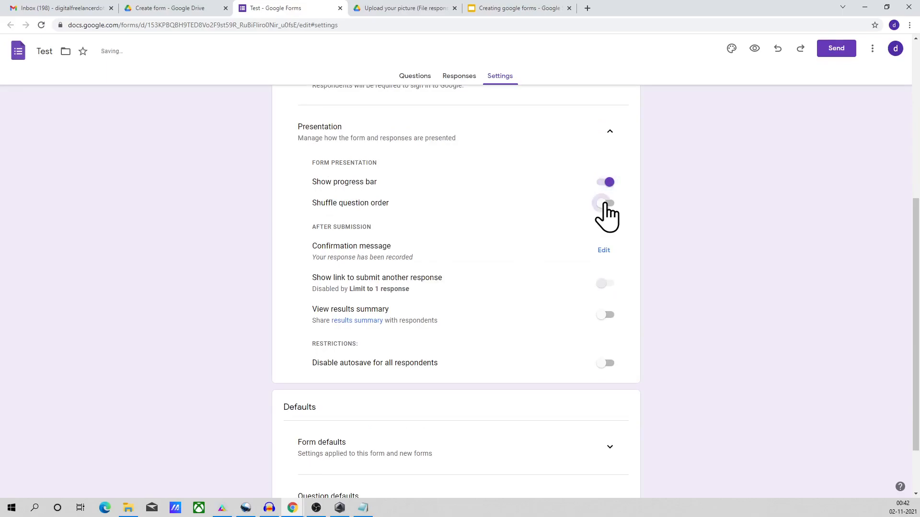
Step: Try to toggle the link to submit another response, and turn off the Limit to 1 response setting that disables it
{"action": "left_click", "coordinate": [603, 286]}
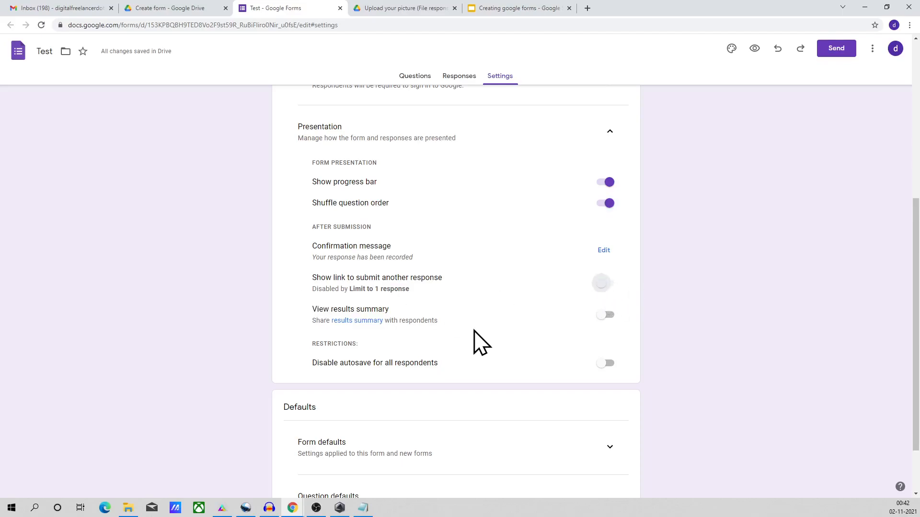
{"action": "scroll", "coordinate": [496, 288], "scroll_direction": "up", "scroll_amount": 6}
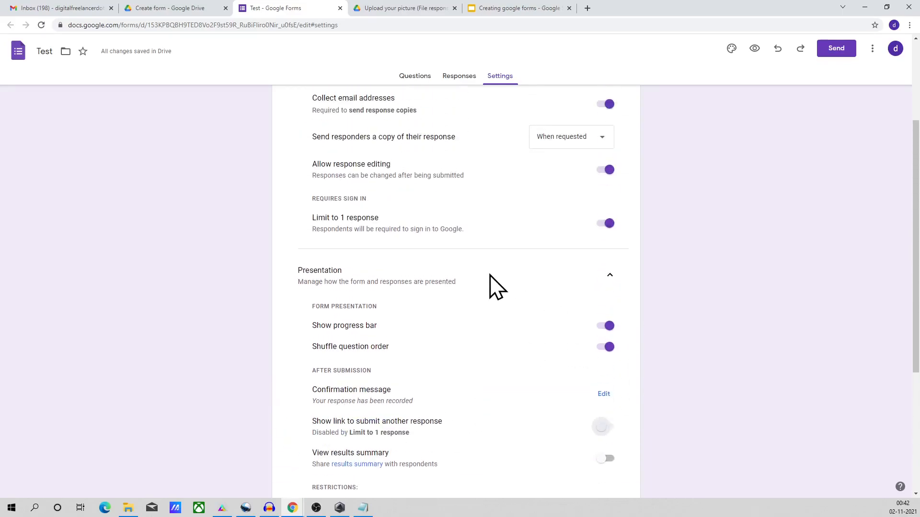
{"action": "scroll", "coordinate": [472, 261], "scroll_direction": "down", "scroll_amount": 3}
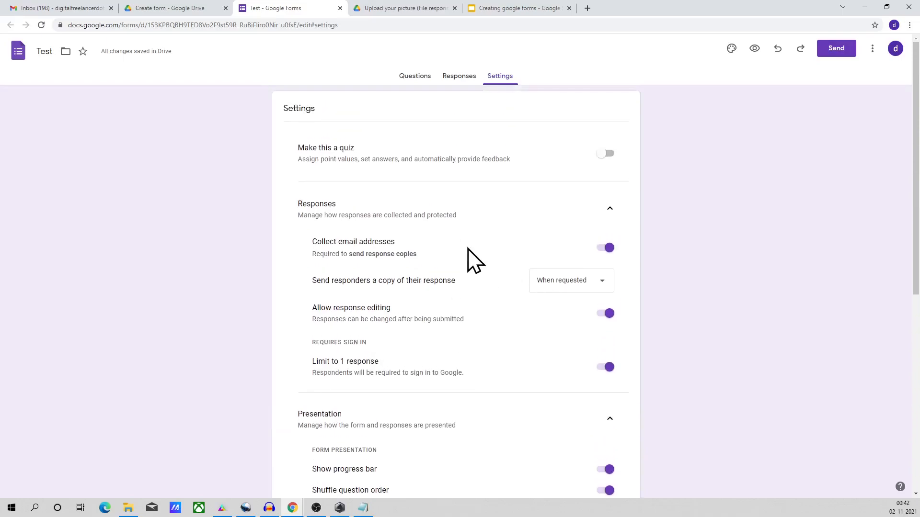
{"action": "left_click", "coordinate": [608, 224]}
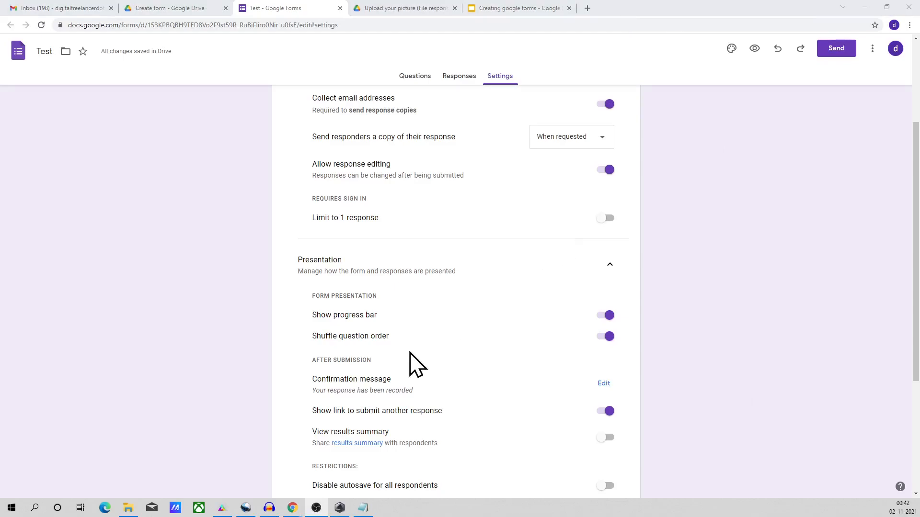
Step: Set the confirmation message to "Thank you for submitting the response!" and share the results summary with respondents
{"action": "scroll", "coordinate": [411, 364], "scroll_direction": "down", "scroll_amount": 3}
{"action": "left_click", "coordinate": [604, 239]}
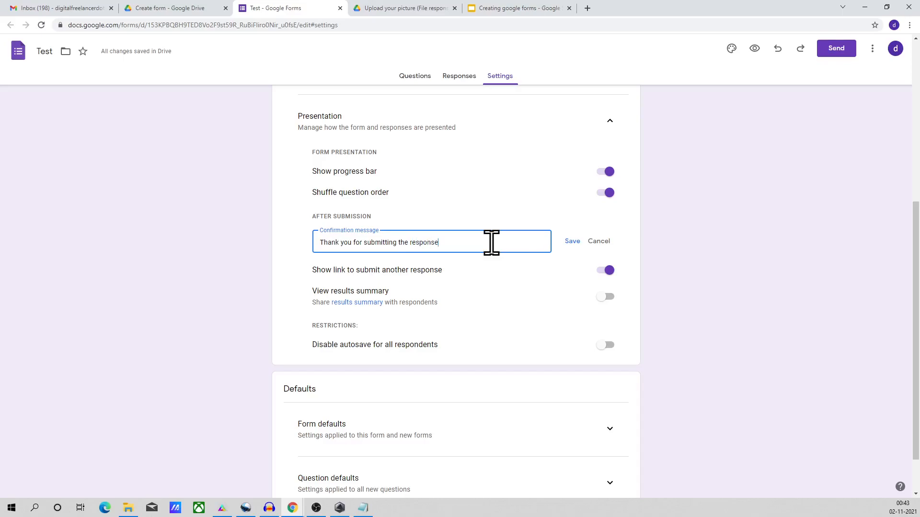
{"action": "left_click", "coordinate": [572, 242]}
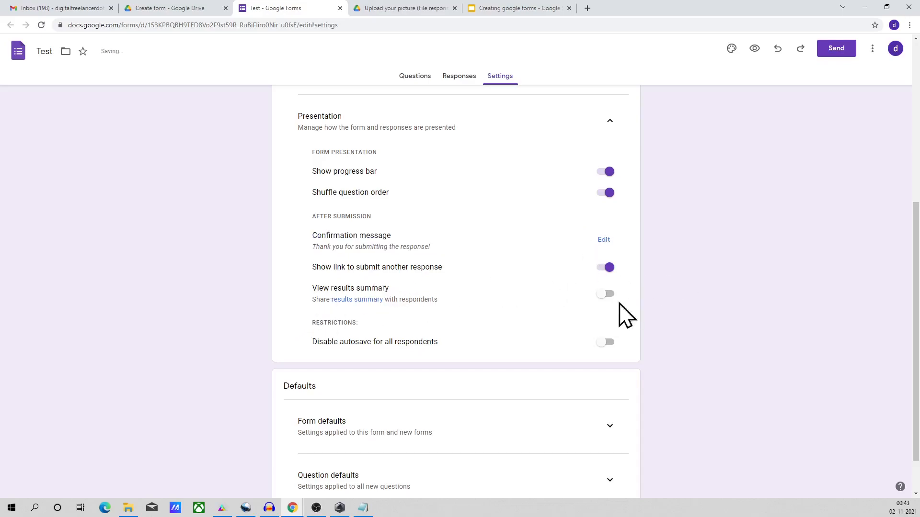
{"action": "left_click", "coordinate": [606, 294]}
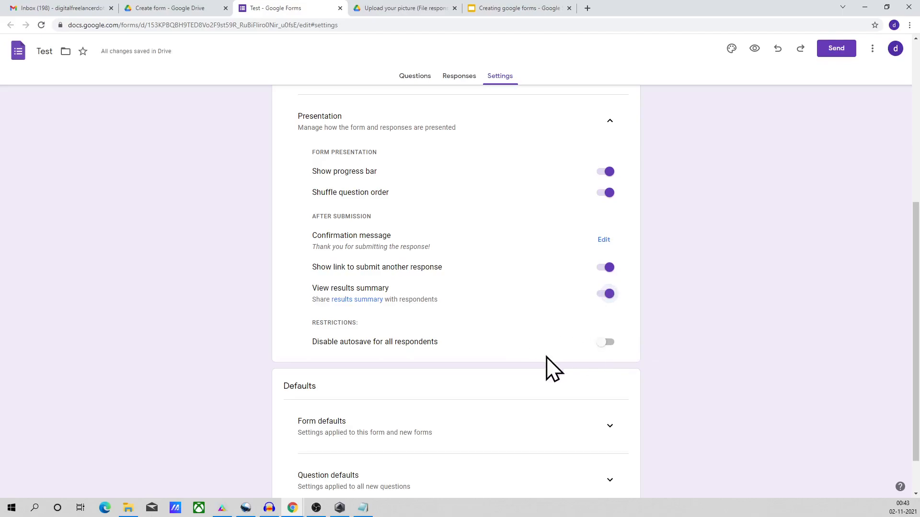
Step: Try disabling autosave for all respondents and collecting email addresses by default, turning both off again
{"action": "scroll", "coordinate": [676, 312], "scroll_direction": "down", "scroll_amount": 2}
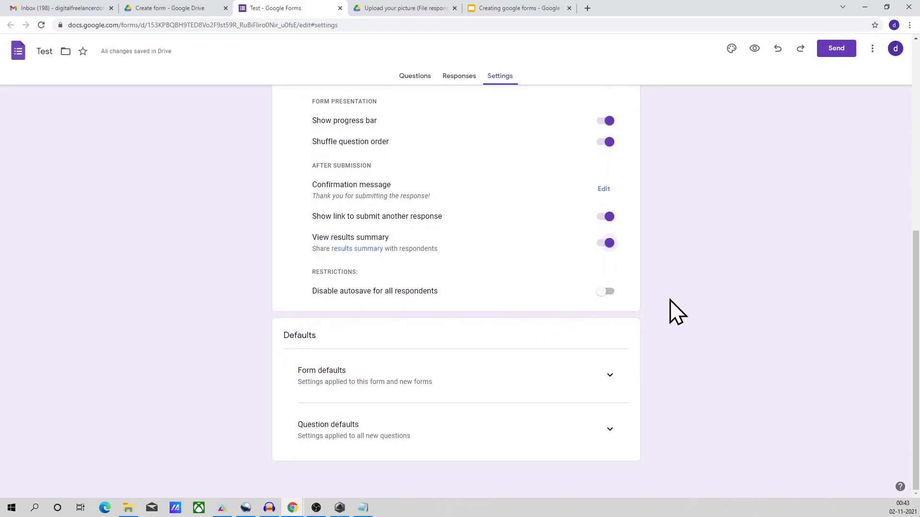
{"action": "left_click", "coordinate": [605, 292]}
{"action": "left_click", "coordinate": [607, 298]}
{"action": "left_click", "coordinate": [610, 375]}
{"action": "left_click", "coordinate": [607, 408]}
{"action": "left_click", "coordinate": [605, 408]}
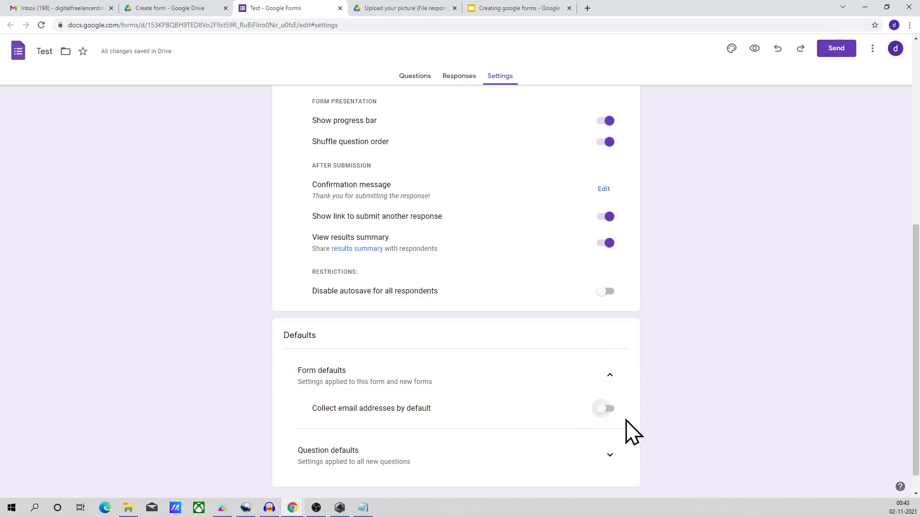
Step: Make questions required by default in the question defaults
{"action": "scroll", "coordinate": [645, 422], "scroll_direction": "down", "scroll_amount": 1}
{"action": "left_click", "coordinate": [610, 430]}
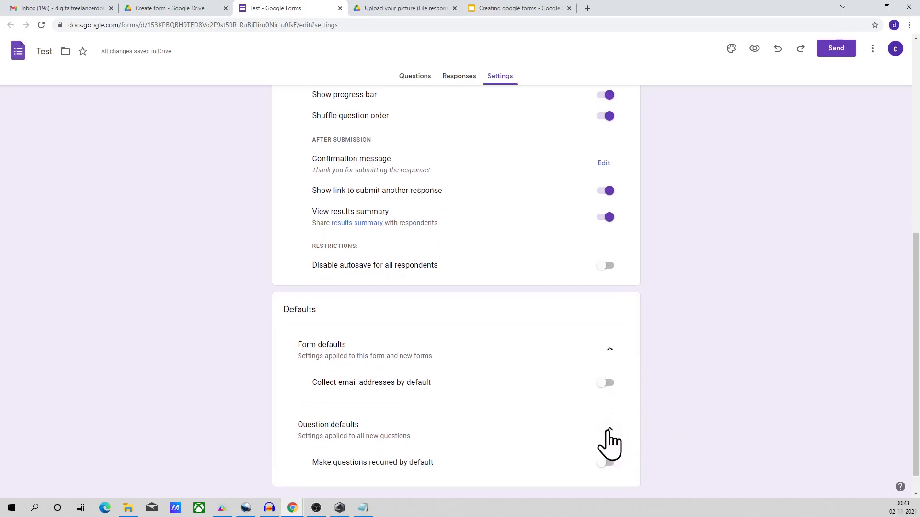
{"action": "scroll", "coordinate": [618, 438], "scroll_direction": "down", "scroll_amount": 1}
{"action": "left_click", "coordinate": [606, 438]}
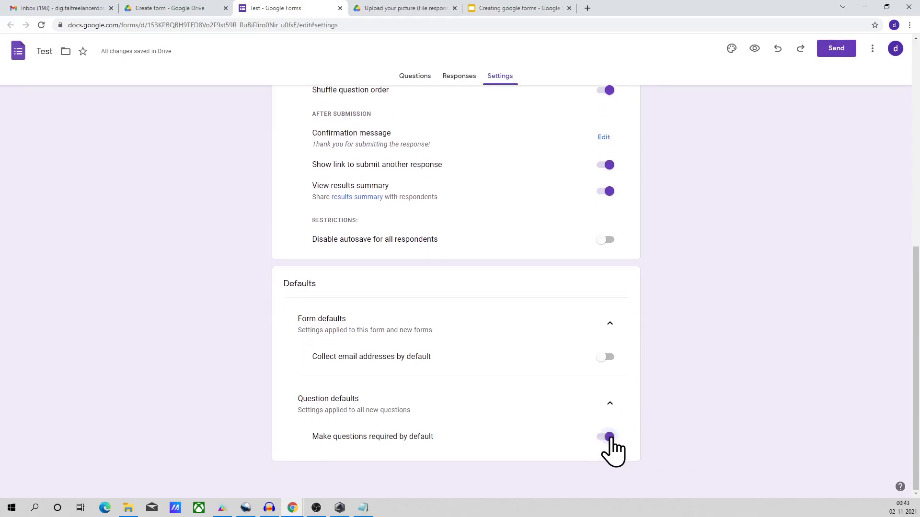
Step: Return to the form's questions, look them over, and revert the unsynced changes
{"action": "scroll", "coordinate": [519, 343], "scroll_direction": "up", "scroll_amount": 8}
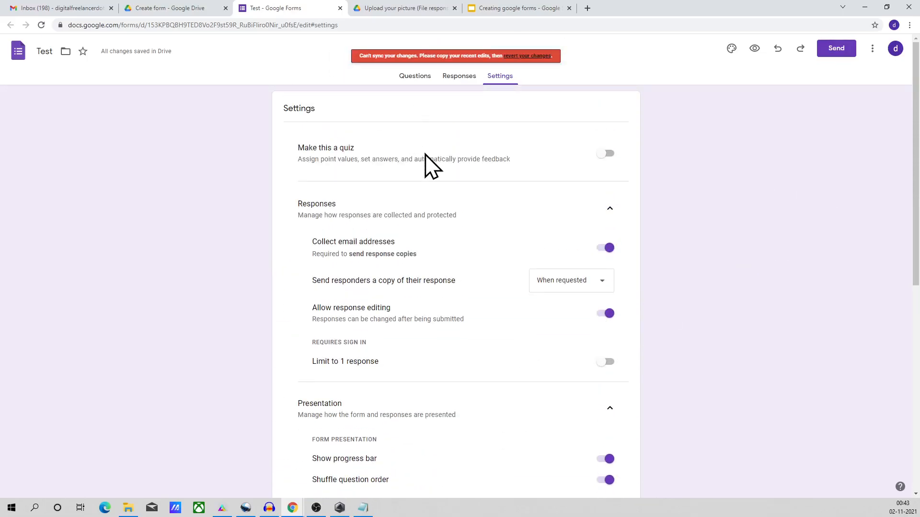
{"action": "left_click", "coordinate": [419, 76]}
{"action": "scroll", "coordinate": [182, 249], "scroll_direction": "down", "scroll_amount": 3}
{"action": "scroll", "coordinate": [211, 255], "scroll_direction": "up", "scroll_amount": 3}
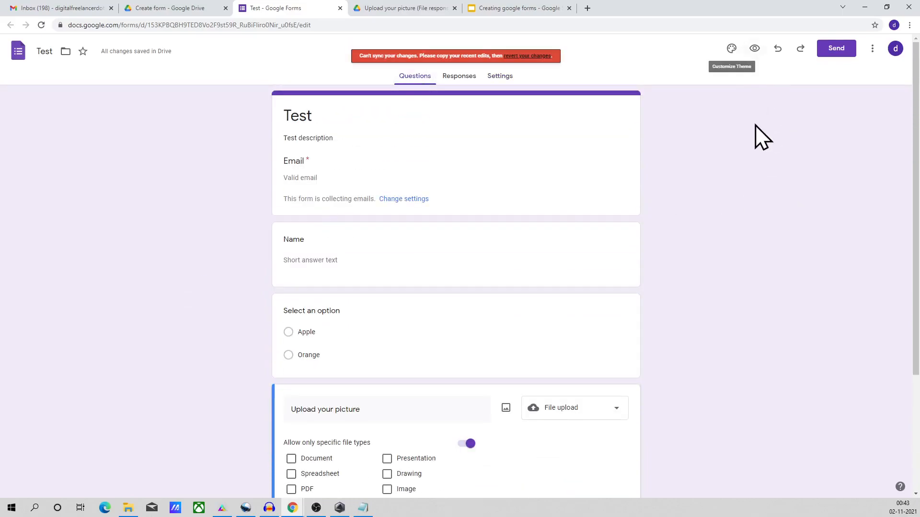
{"action": "left_click", "coordinate": [537, 56]}
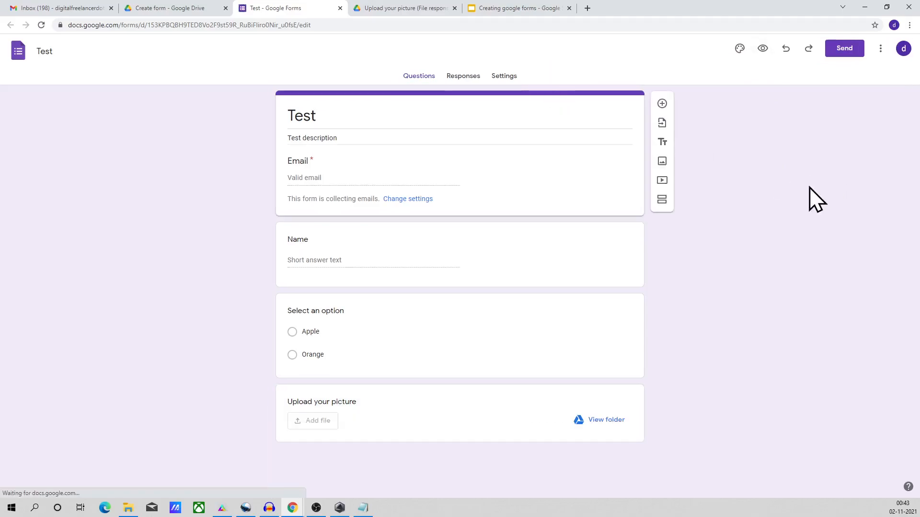
Step: Insert the dark blue light-streak image from the Work and School themes as the form's header
{"action": "left_click", "coordinate": [739, 48]}
{"action": "left_click", "coordinate": [840, 146]}
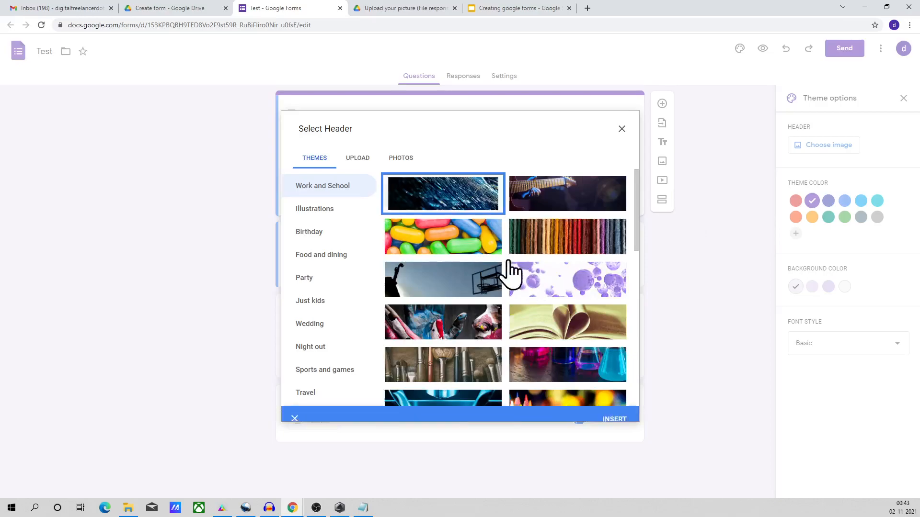
{"action": "left_click", "coordinate": [616, 421]}
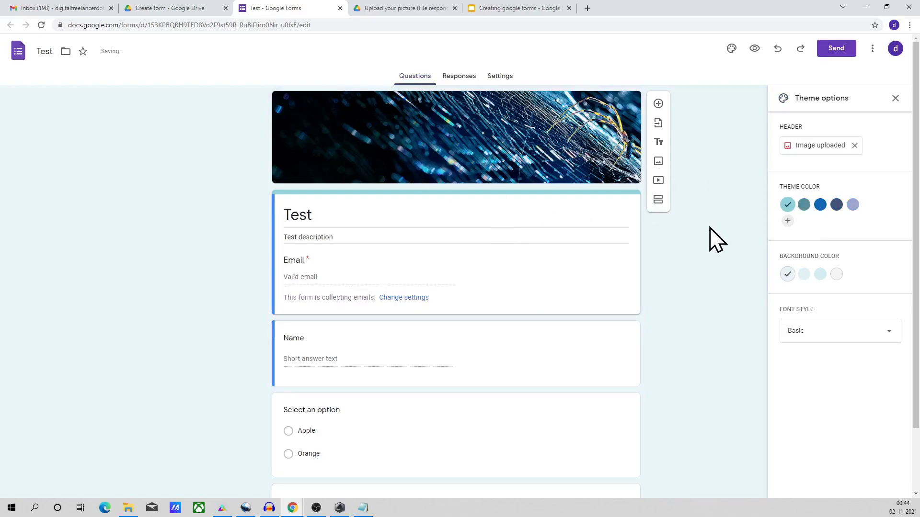
Step: Try the bright blue theme color and set the form's theme color to dark navy
{"action": "left_click", "coordinate": [836, 206]}
{"action": "left_click", "coordinate": [820, 206]}
{"action": "left_click", "coordinate": [836, 206]}
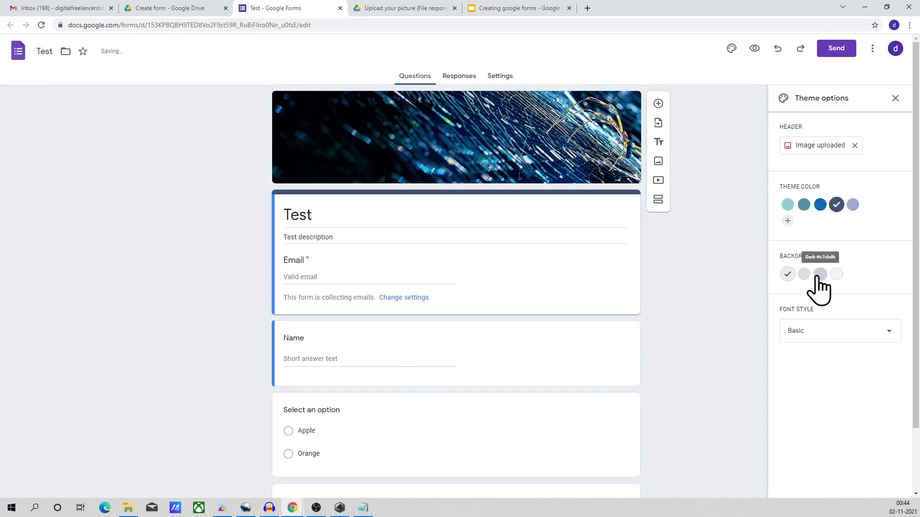
Step: Try the Decorative font style and set the form's font style to Playful
{"action": "left_click", "coordinate": [839, 333]}
{"action": "left_click", "coordinate": [833, 353]}
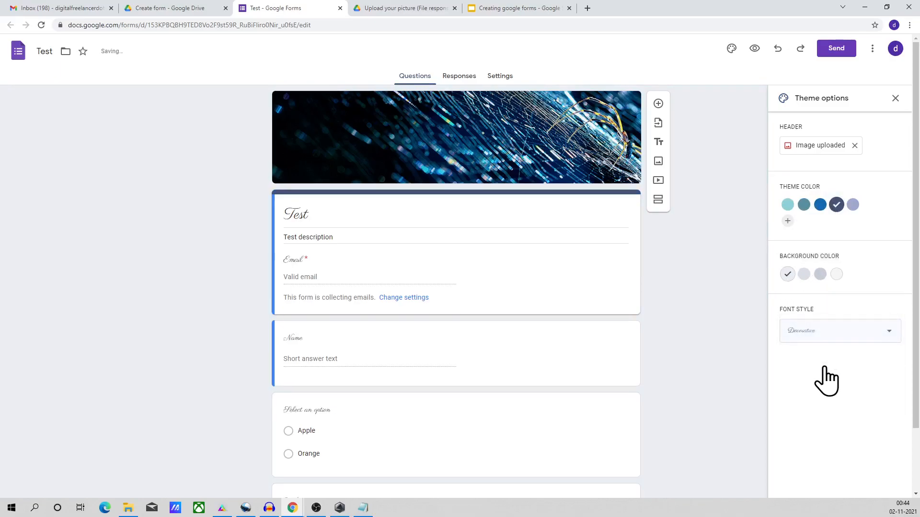
{"action": "left_click", "coordinate": [826, 335]}
{"action": "left_click", "coordinate": [777, 381]}
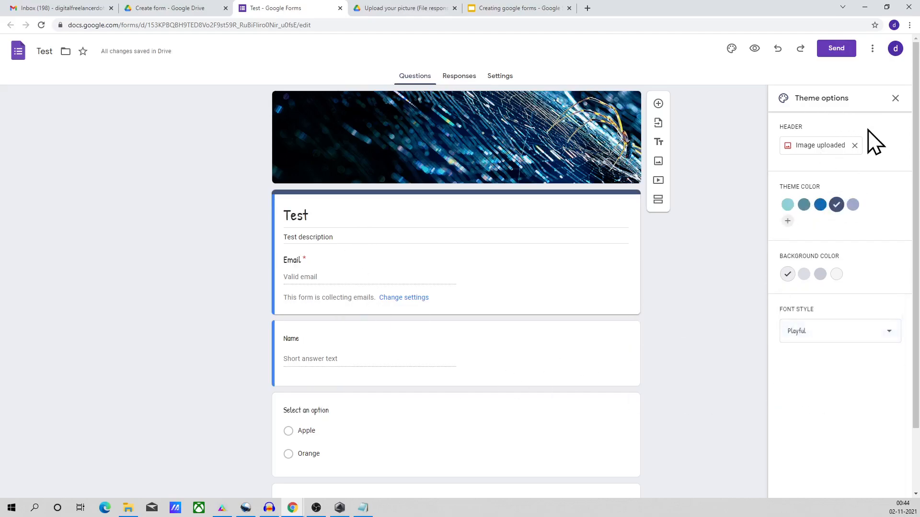
Step: Preview the form as respondents see it, look through its questions, and return to the form editor
{"action": "left_click", "coordinate": [755, 50]}
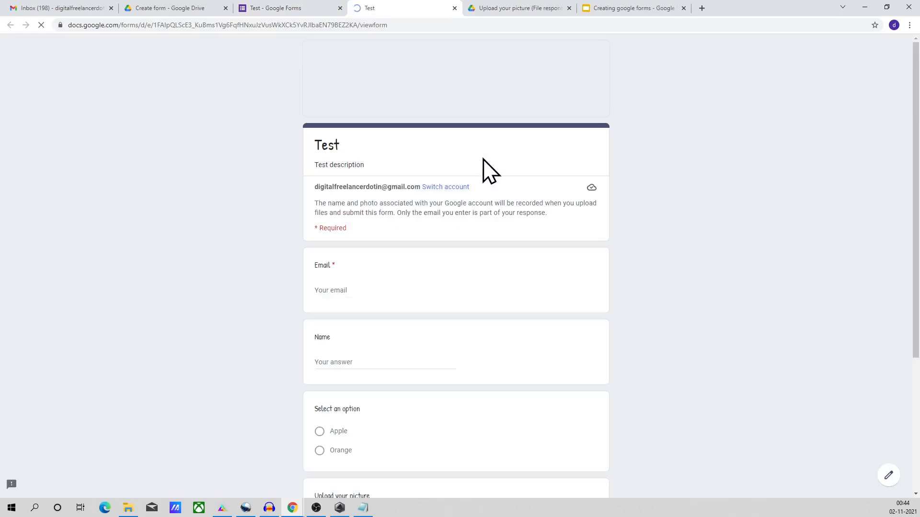
{"action": "scroll", "coordinate": [226, 261], "scroll_direction": "down", "scroll_amount": 4}
{"action": "scroll", "coordinate": [225, 261], "scroll_direction": "up", "scroll_amount": 4}
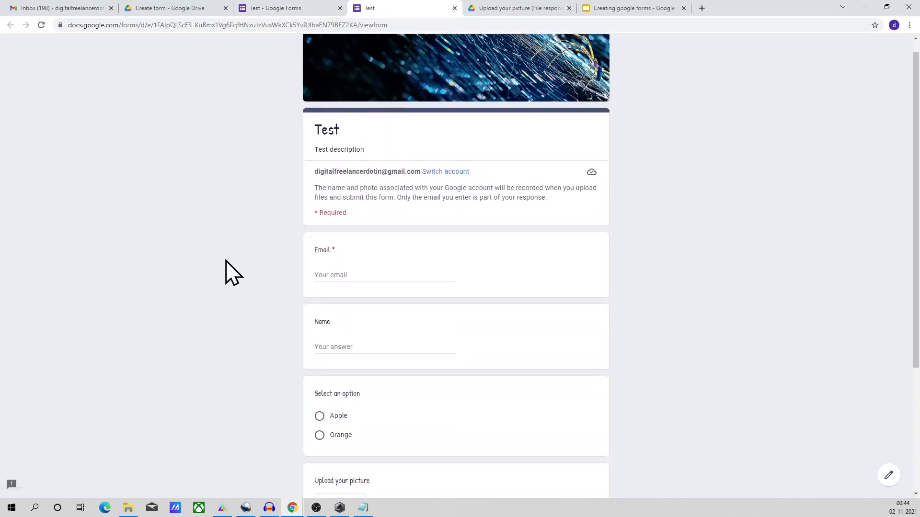
{"action": "left_click", "coordinate": [317, 10]}
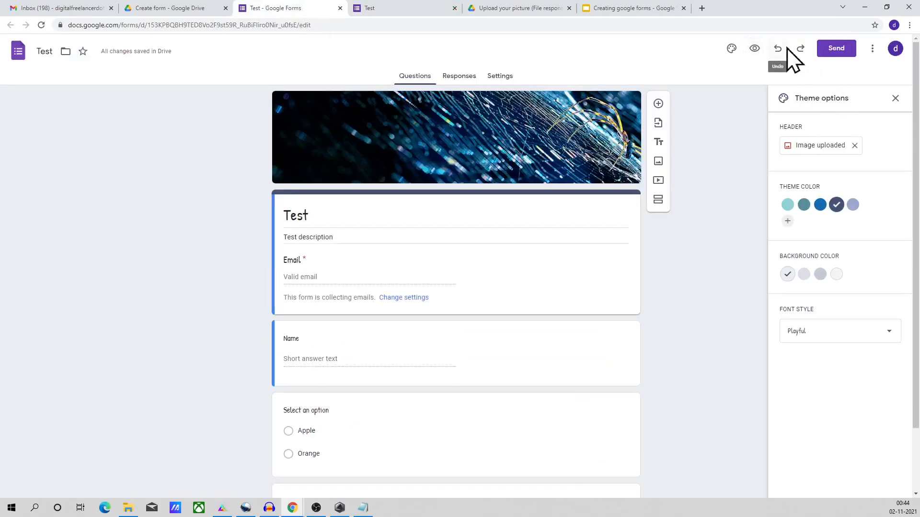
Step: Open the form's send options, look at the email fields, then shorten and select the shareable link
{"action": "left_click", "coordinate": [843, 56]}
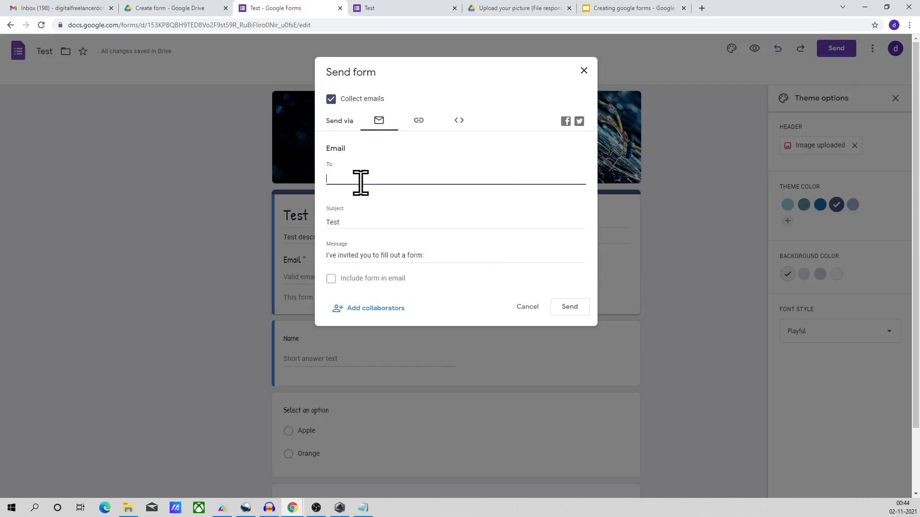
{"action": "left_click", "coordinate": [373, 221]}
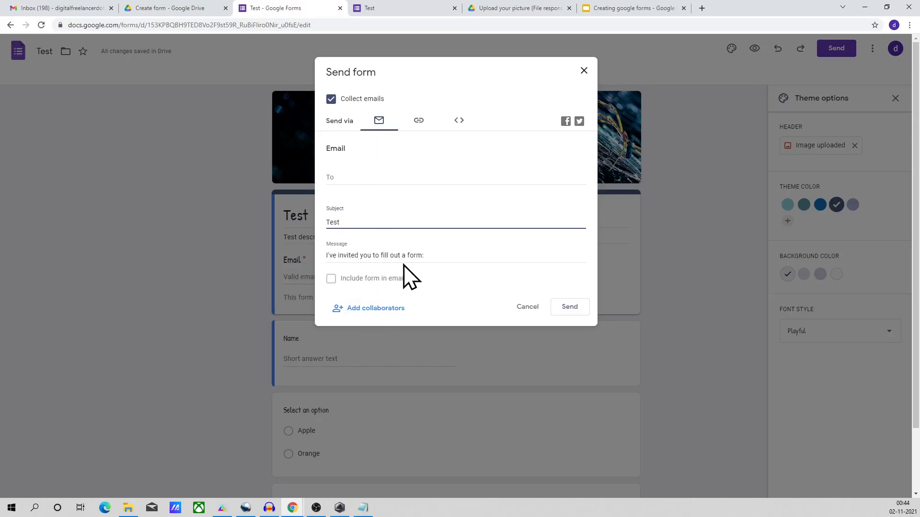
{"action": "left_click", "coordinate": [418, 123]}
{"action": "left_click", "coordinate": [364, 183]}
{"action": "right_click", "coordinate": [375, 168]}
{"action": "key", "text": "Escape"}
{"action": "left_click", "coordinate": [466, 163]}
{"action": "left_click", "coordinate": [466, 163]}
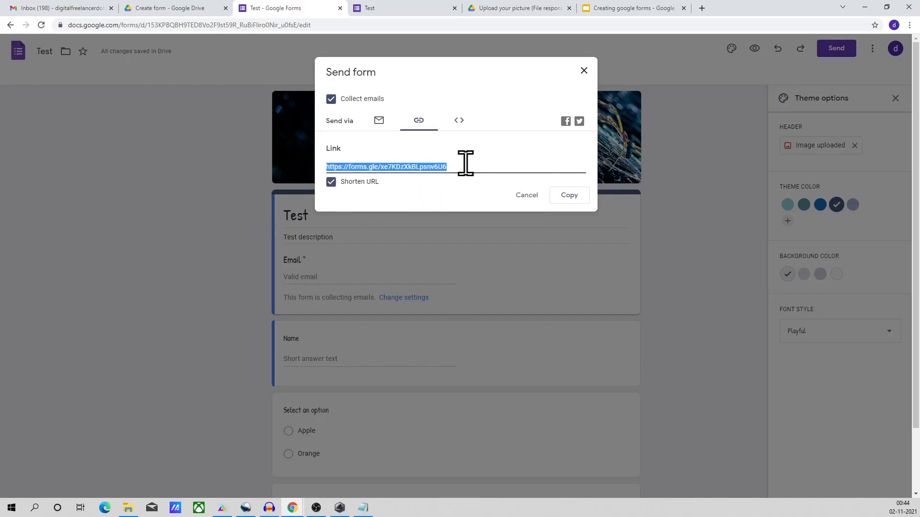
Step: Check the form's HTML embed option and delete the "Upload your picture" file upload question
{"action": "left_click", "coordinate": [457, 121]}
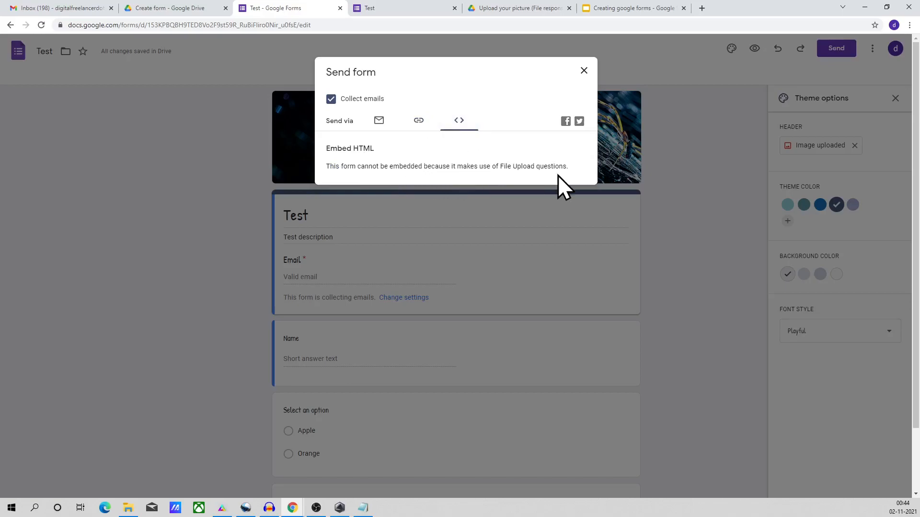
{"action": "left_click", "coordinate": [584, 71]}
{"action": "scroll", "coordinate": [650, 309], "scroll_direction": "down", "scroll_amount": 2}
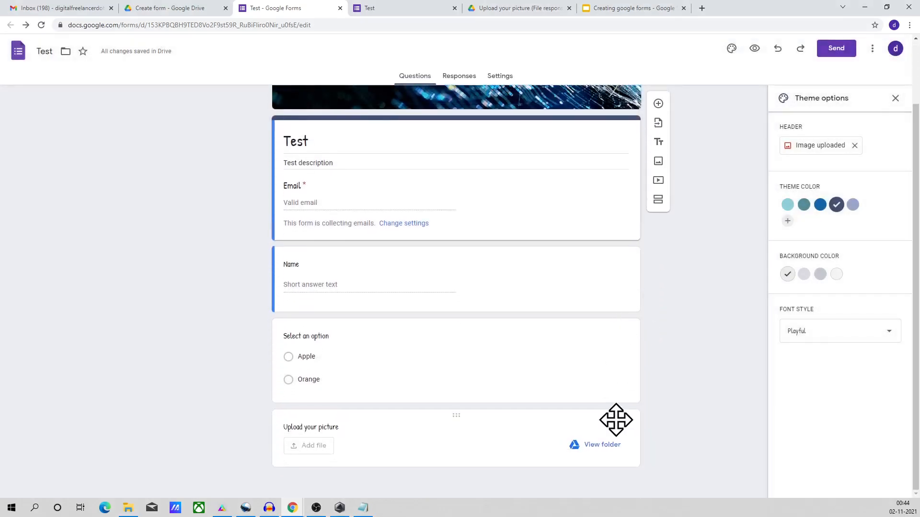
{"action": "left_click", "coordinate": [613, 421]}
{"action": "scroll", "coordinate": [640, 441], "scroll_direction": "down", "scroll_amount": 3}
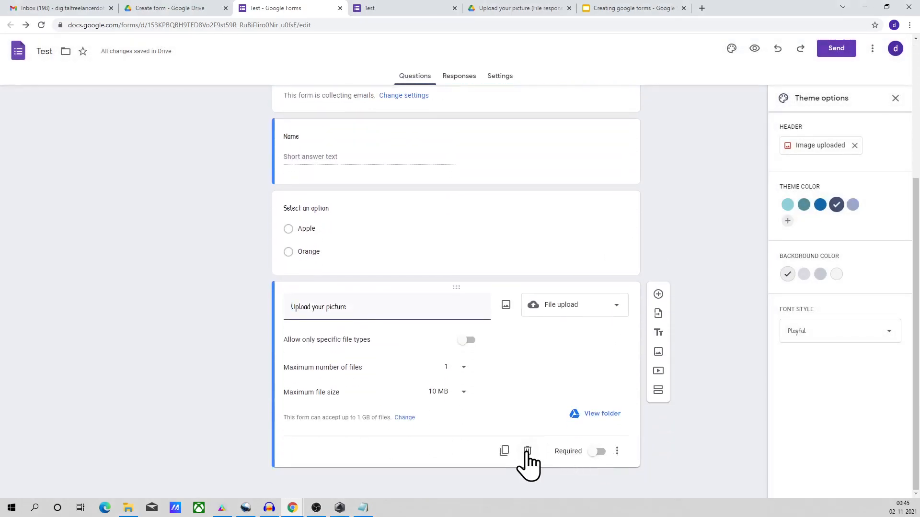
{"action": "left_click", "coordinate": [528, 452]}
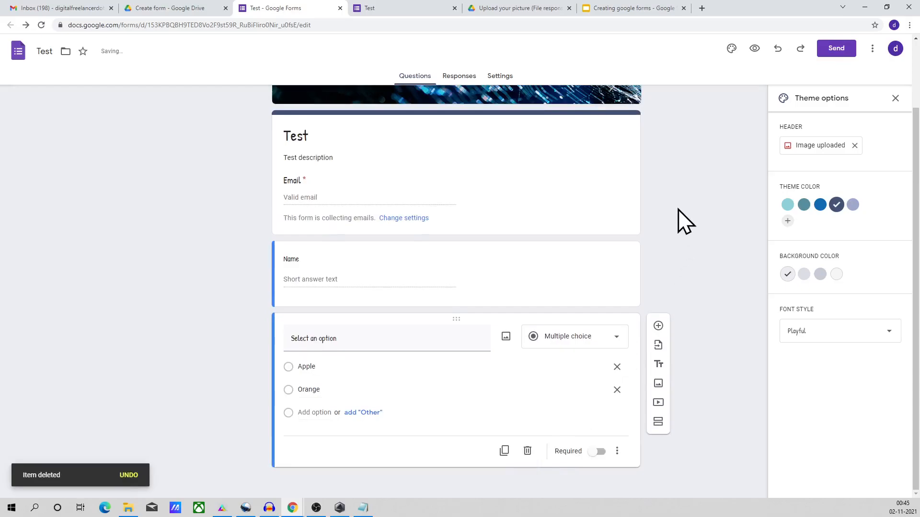
{"action": "scroll", "coordinate": [677, 209], "scroll_direction": "up", "scroll_amount": 2}
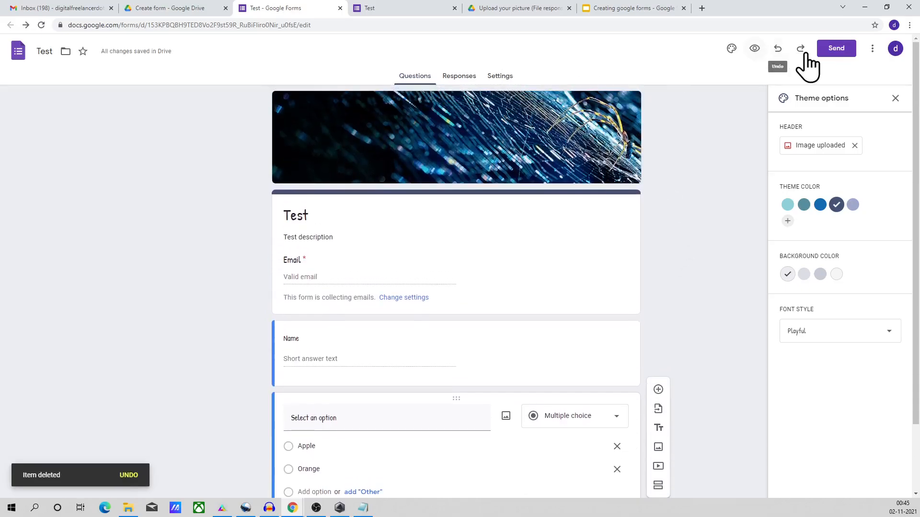
Step: Display and select the form's HTML embed code in the send options, then return to the editor
{"action": "left_click", "coordinate": [833, 51]}
{"action": "left_click", "coordinate": [460, 121]}
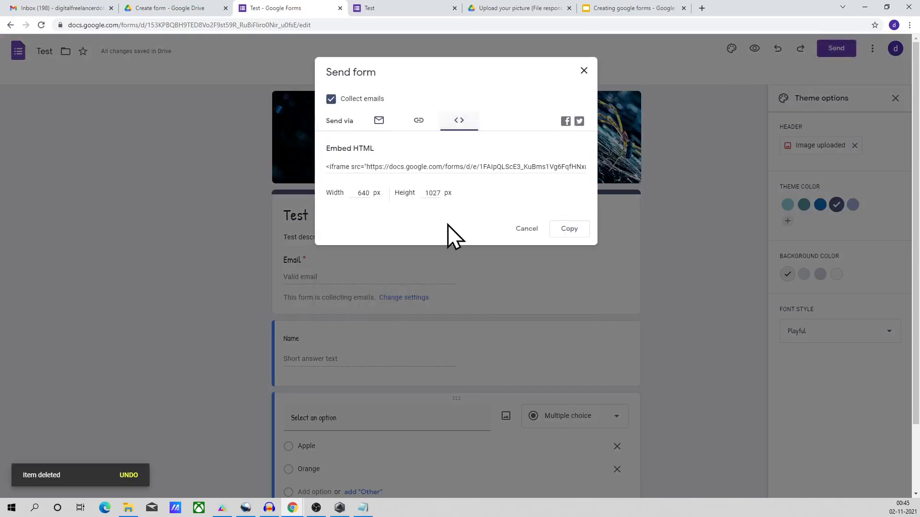
{"action": "left_click", "coordinate": [355, 166]}
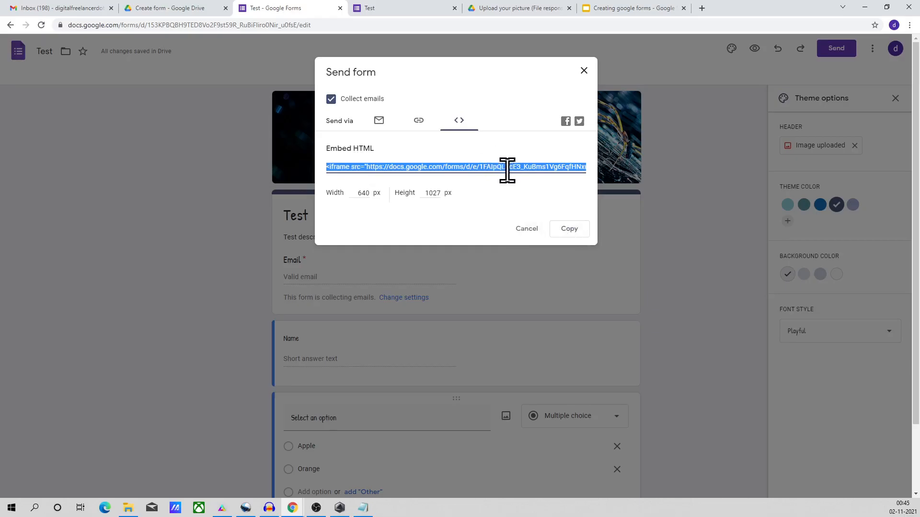
{"action": "left_click", "coordinate": [527, 229]}
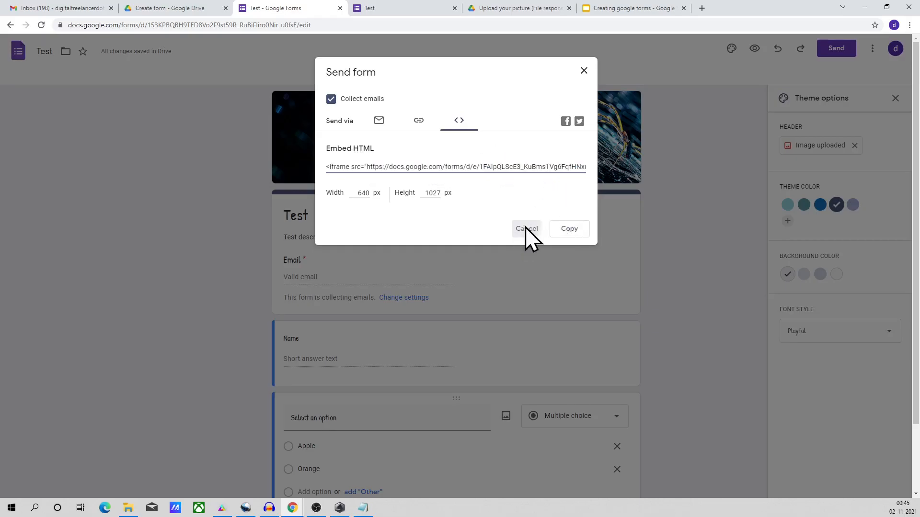
{"action": "scroll", "coordinate": [616, 308], "scroll_direction": "down", "scroll_amount": 2}
{"action": "scroll", "coordinate": [632, 302], "scroll_direction": "up", "scroll_amount": 2}
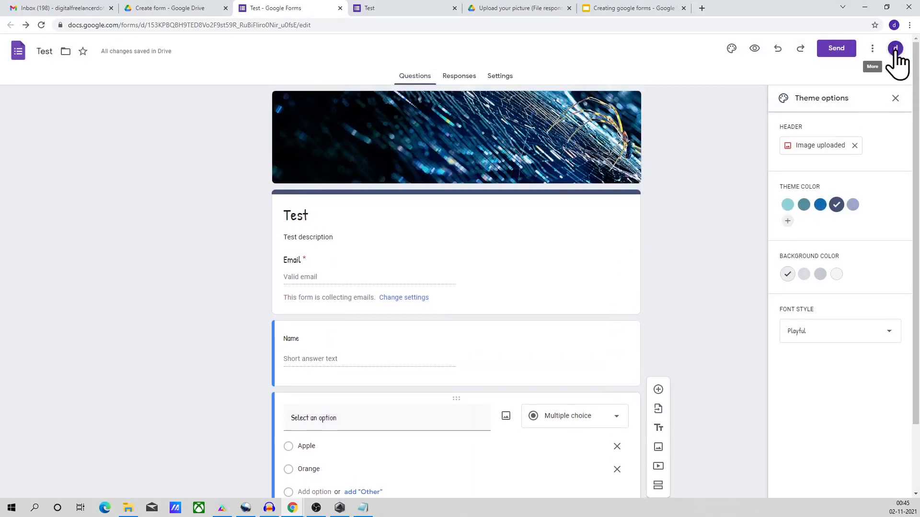
Step: Close the theme options and browse the add-ons that work with Forms in the Google Workspace Marketplace
{"action": "left_click", "coordinate": [895, 98]}
{"action": "left_click", "coordinate": [872, 48]}
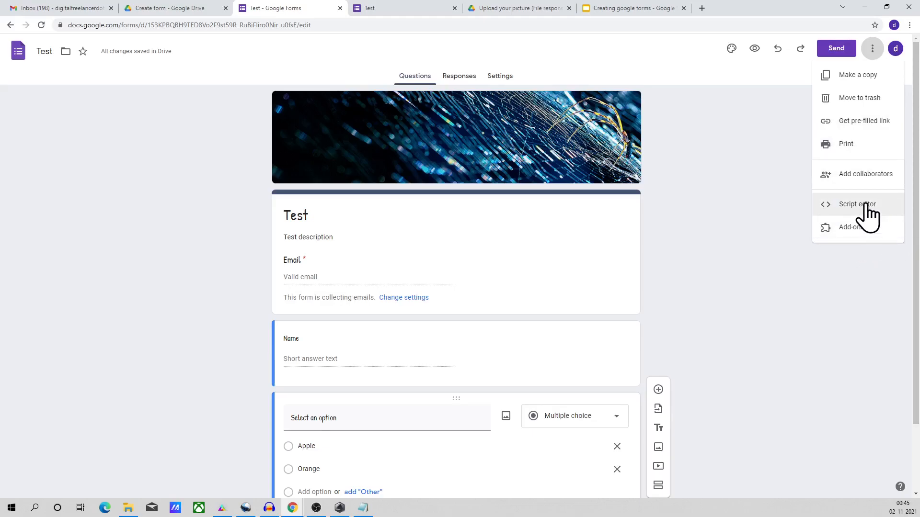
{"action": "left_click", "coordinate": [856, 226]}
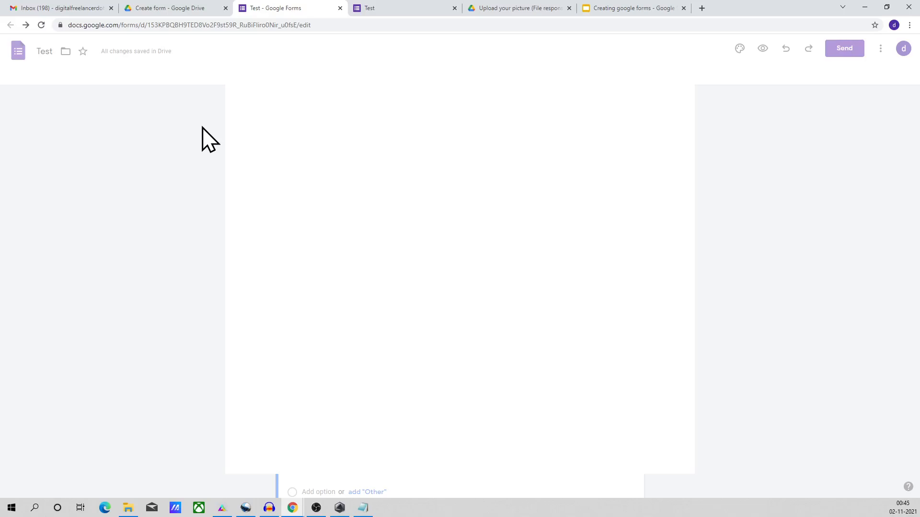
{"action": "scroll", "coordinate": [304, 218], "scroll_direction": "down", "scroll_amount": 3}
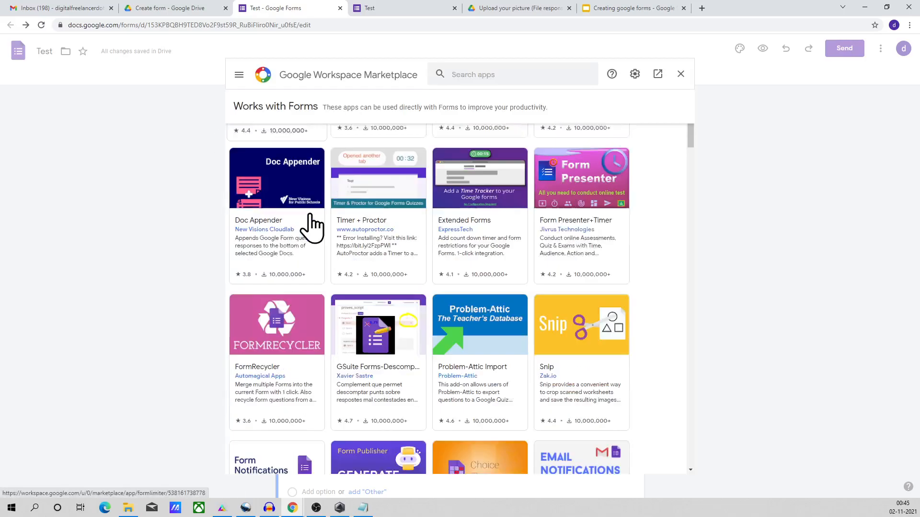
{"action": "scroll", "coordinate": [311, 225], "scroll_direction": "down", "scroll_amount": 3}
{"action": "scroll", "coordinate": [312, 226], "scroll_direction": "up", "scroll_amount": 6}
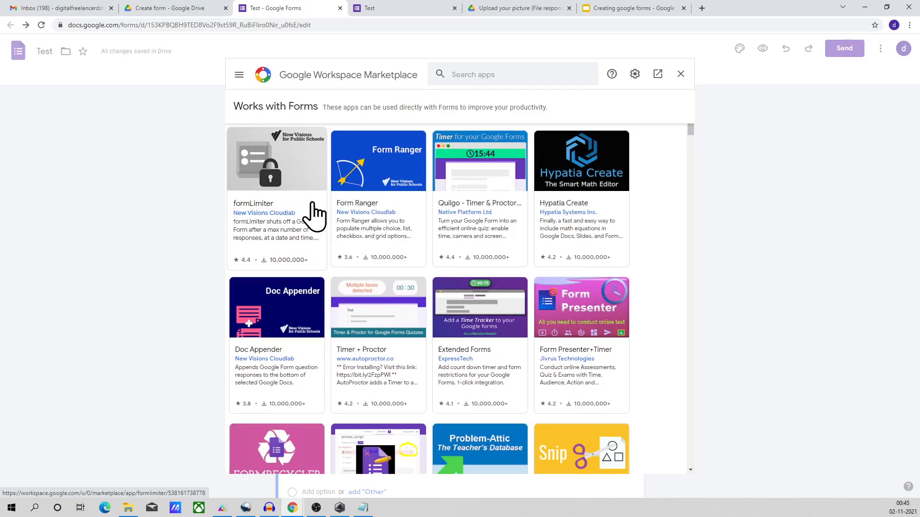
Step: Install the formLimiter add-on, granting it access with the existing Google account
{"action": "left_click", "coordinate": [313, 216]}
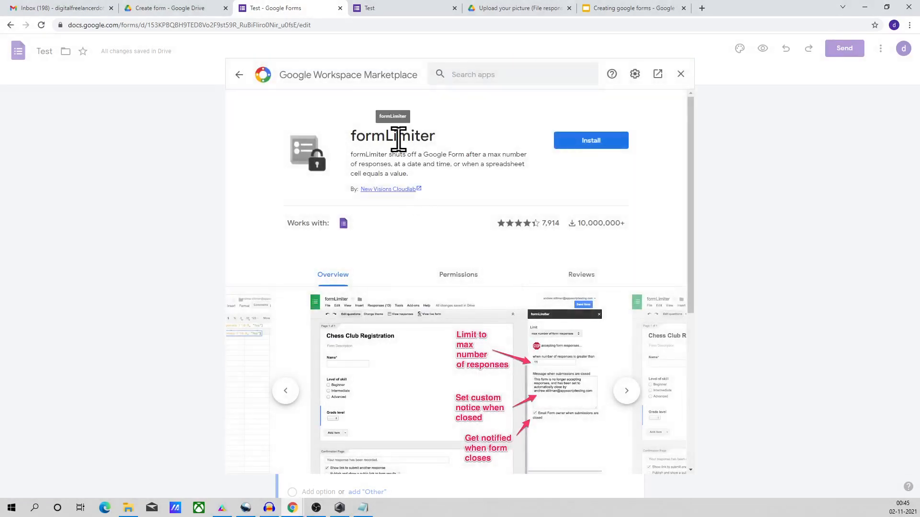
{"action": "left_click", "coordinate": [591, 143]}
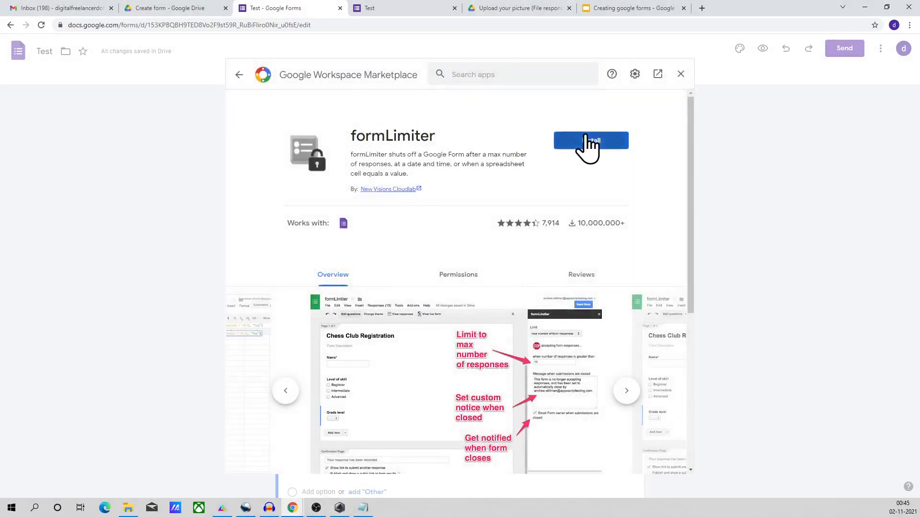
{"action": "left_click", "coordinate": [516, 323]}
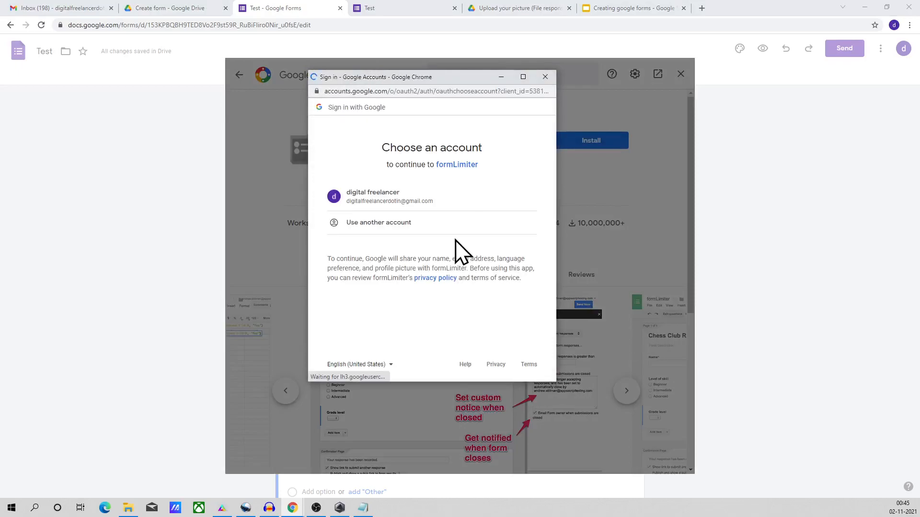
{"action": "left_click", "coordinate": [425, 206]}
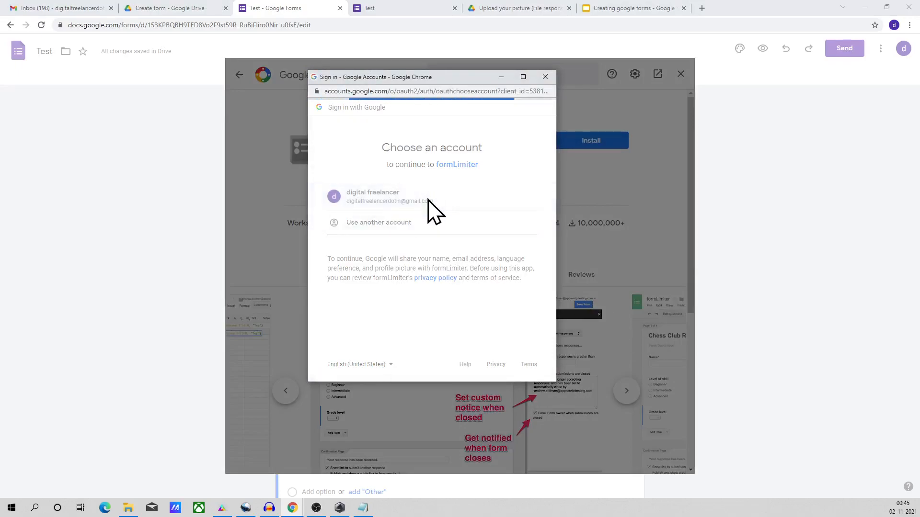
{"action": "scroll", "coordinate": [462, 293], "scroll_direction": "down", "scroll_amount": 5}
{"action": "left_click", "coordinate": [484, 317]}
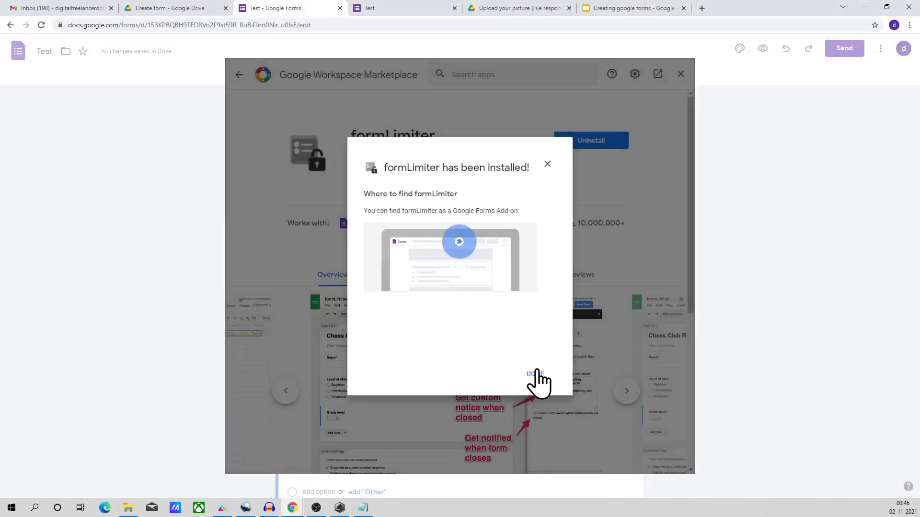
{"action": "left_click", "coordinate": [530, 364]}
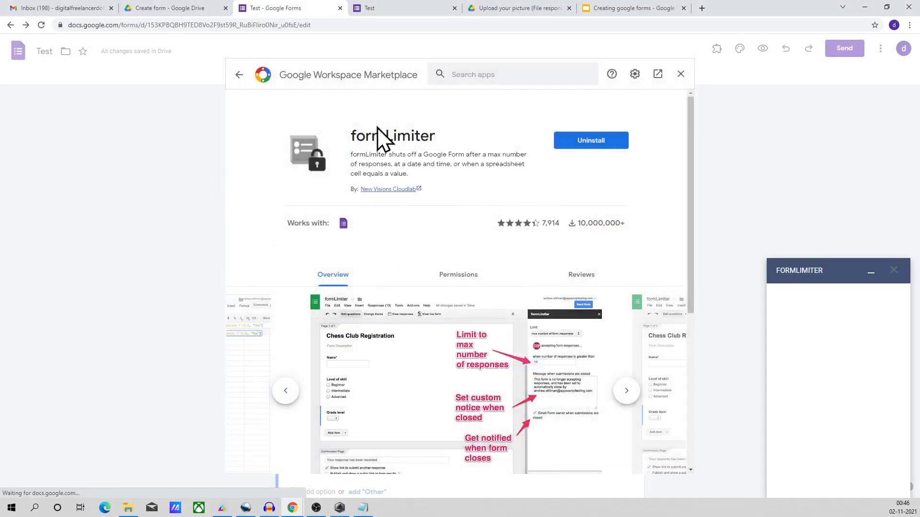
Step: Return to the marketplace's add-on list and close the formLimiter window
{"action": "left_click", "coordinate": [239, 75]}
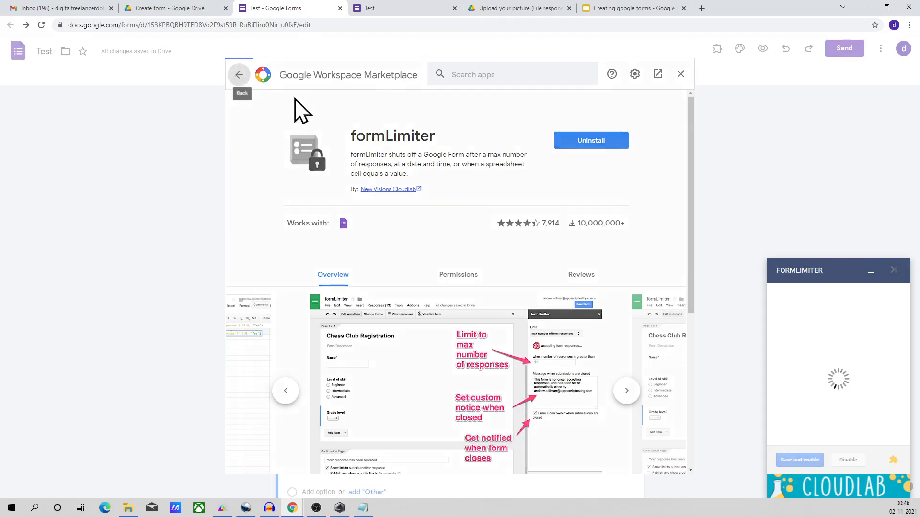
{"action": "left_click", "coordinate": [191, 10]}
{"action": "left_click", "coordinate": [283, 12]}
{"action": "left_click", "coordinate": [894, 310]}
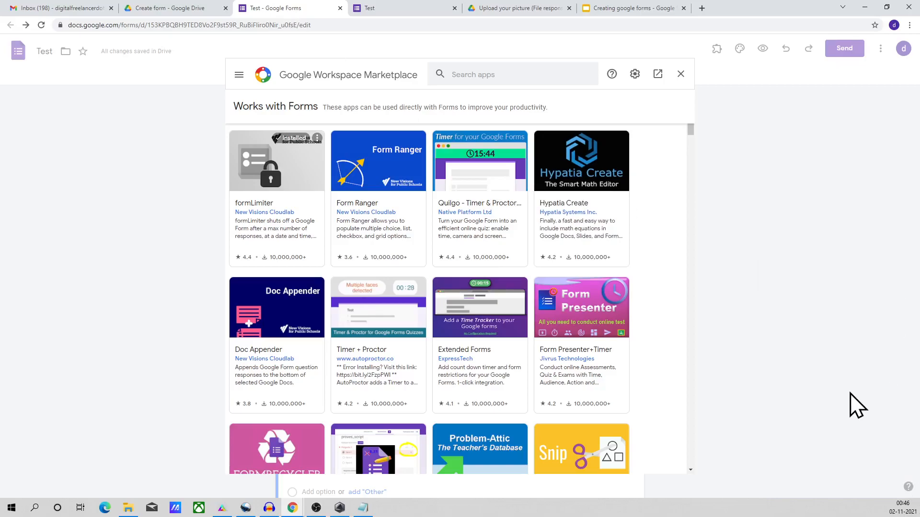
Step: Reload the respondent view of the form, look through its remaining questions and close that view
{"action": "left_click", "coordinate": [412, 8]}
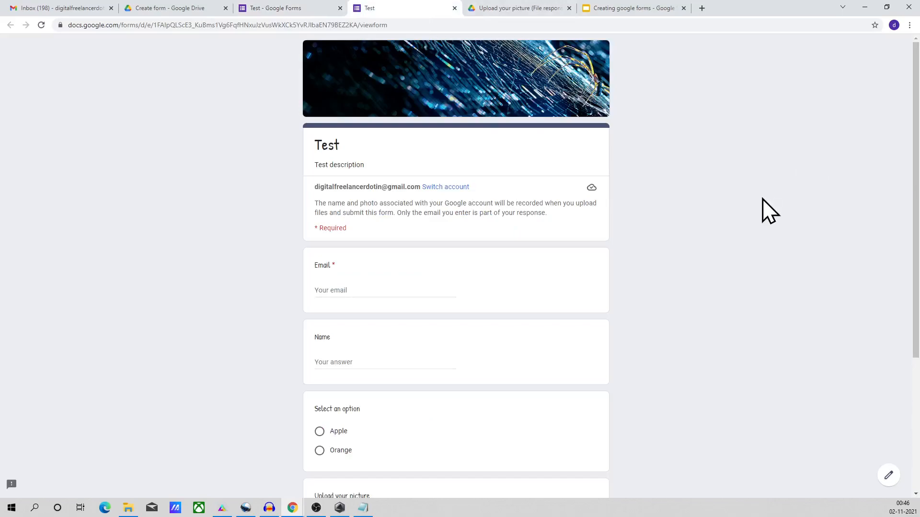
{"action": "left_click", "coordinate": [40, 24]}
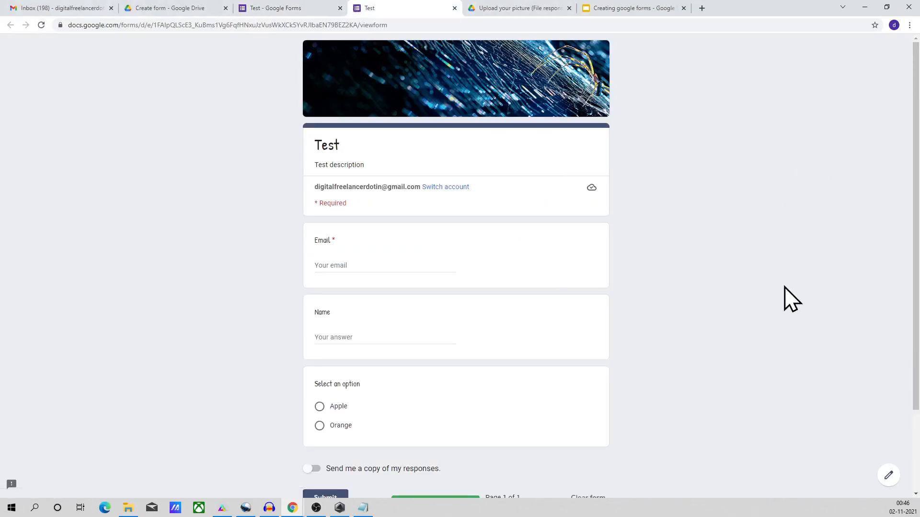
{"action": "scroll", "coordinate": [733, 275], "scroll_direction": "down", "scroll_amount": 3}
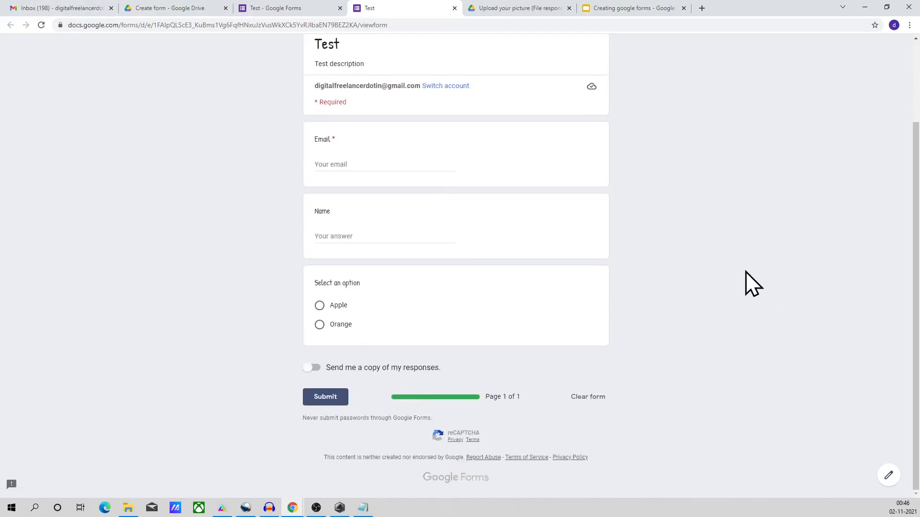
{"action": "scroll", "coordinate": [746, 271], "scroll_direction": "up", "scroll_amount": 3}
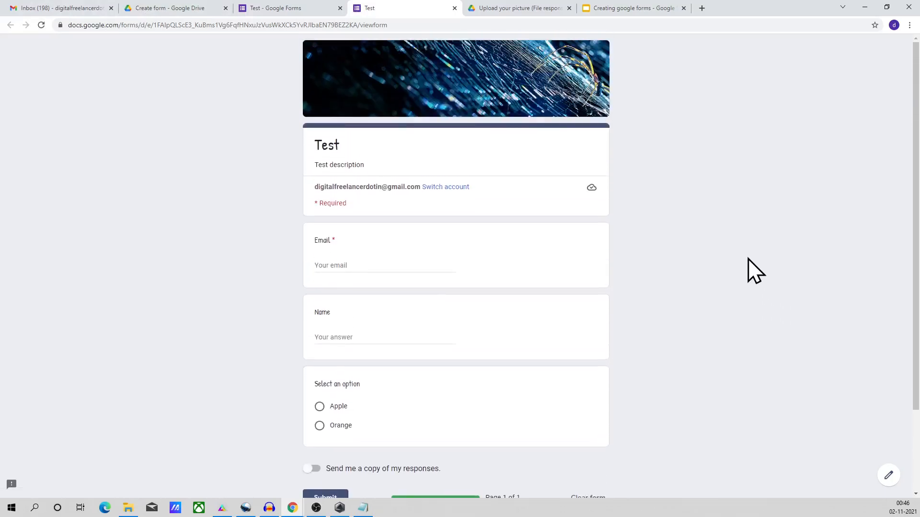
{"action": "left_click", "coordinate": [455, 8]}
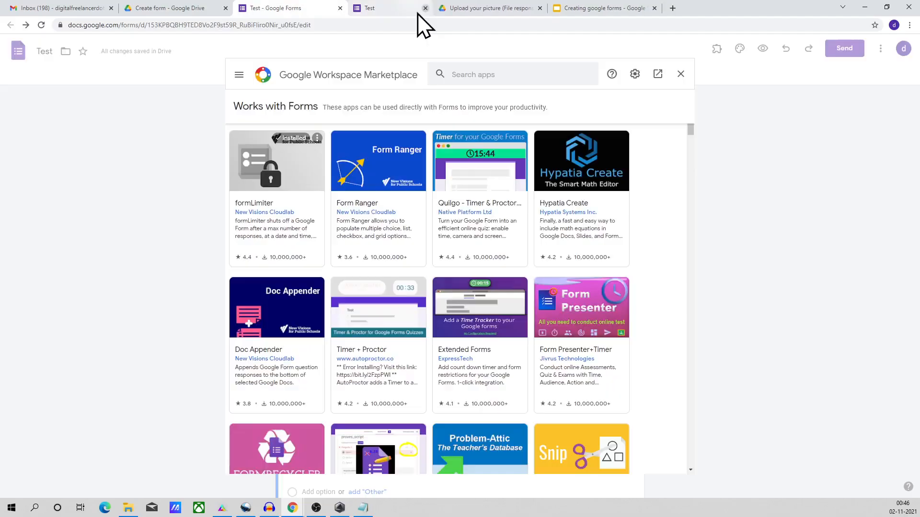
Step: Close the form editor, reopen the Test form from the Drive folder and display its available add-ons
{"action": "left_click", "coordinate": [340, 8]}
{"action": "double_click", "coordinate": [177, 168]}
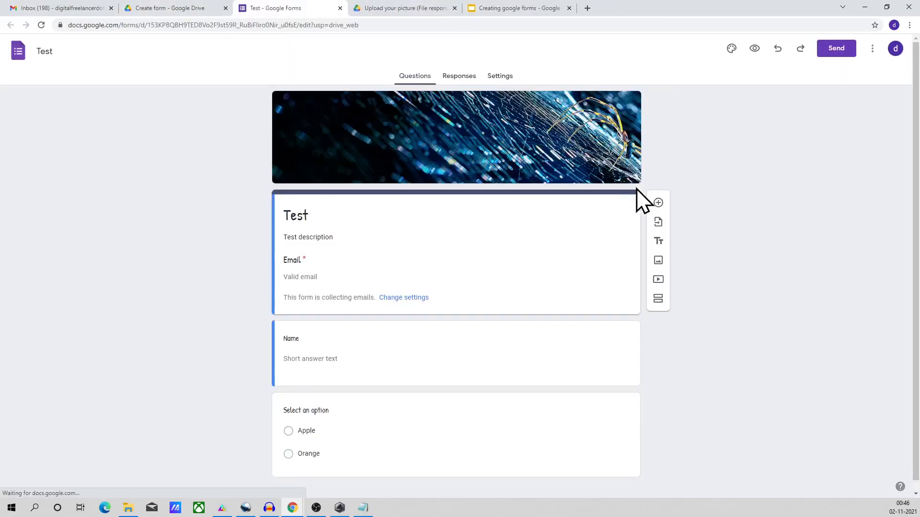
{"action": "left_click", "coordinate": [872, 49]}
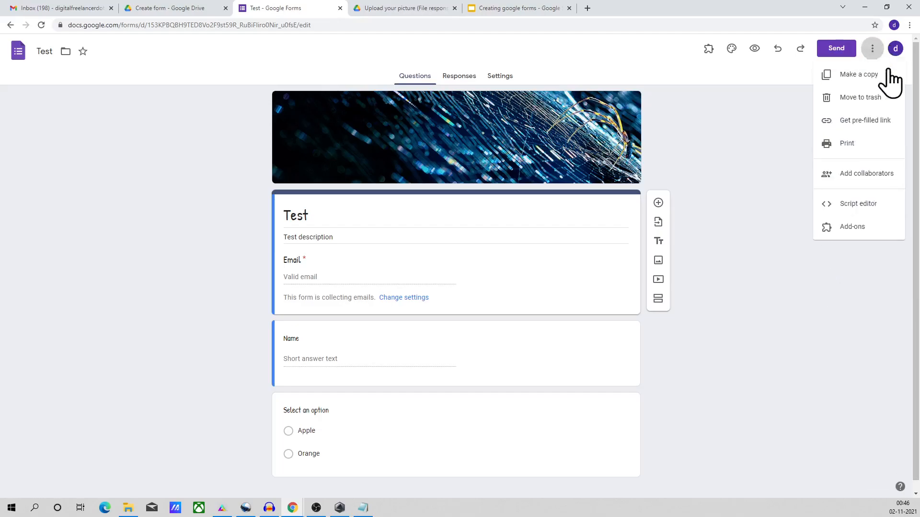
{"action": "left_click", "coordinate": [854, 230]}
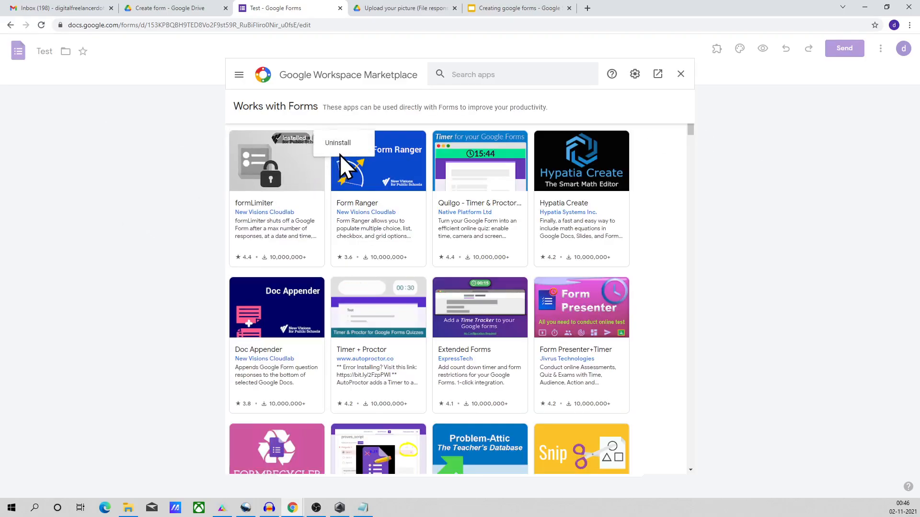
Step: Open the Google Workspace Marketplace in its own tab, then close the add-ons window in the form editor
{"action": "left_click", "coordinate": [660, 75]}
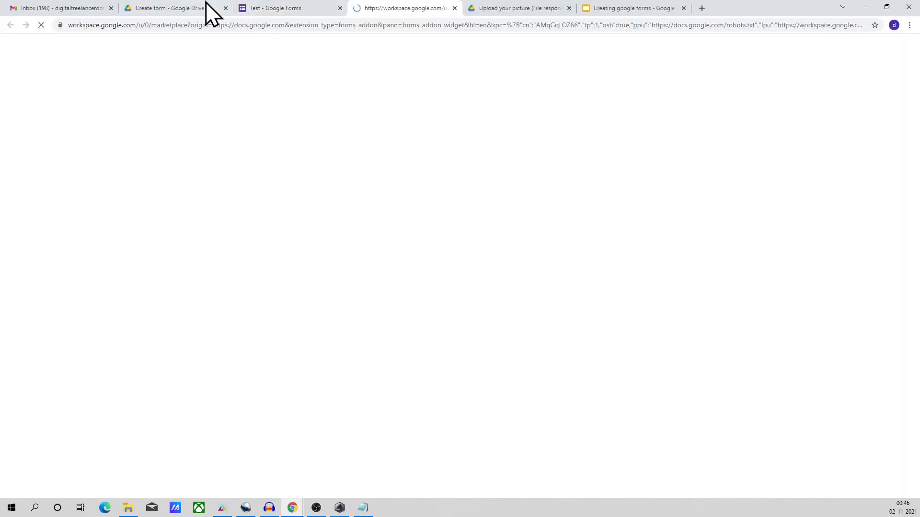
{"action": "left_click", "coordinate": [273, 8]}
{"action": "left_click", "coordinate": [390, 10]}
{"action": "left_click", "coordinate": [275, 8]}
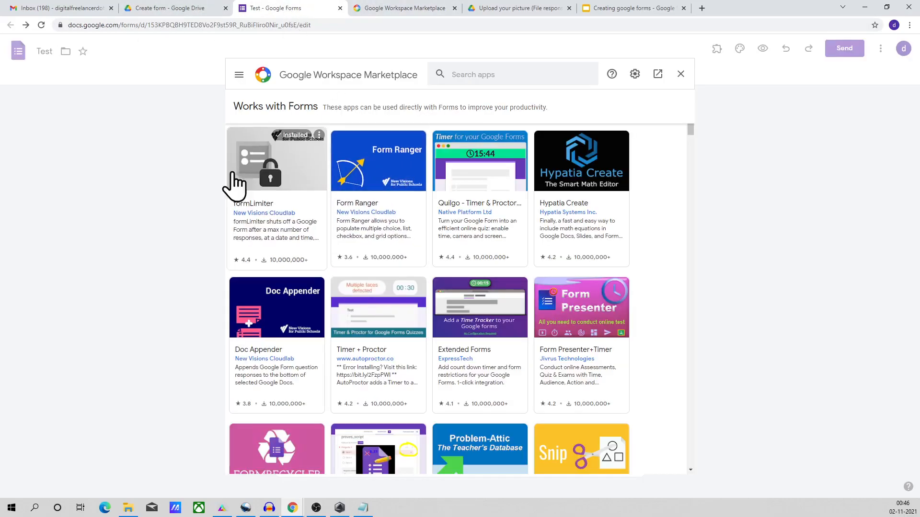
{"action": "left_click", "coordinate": [681, 75]}
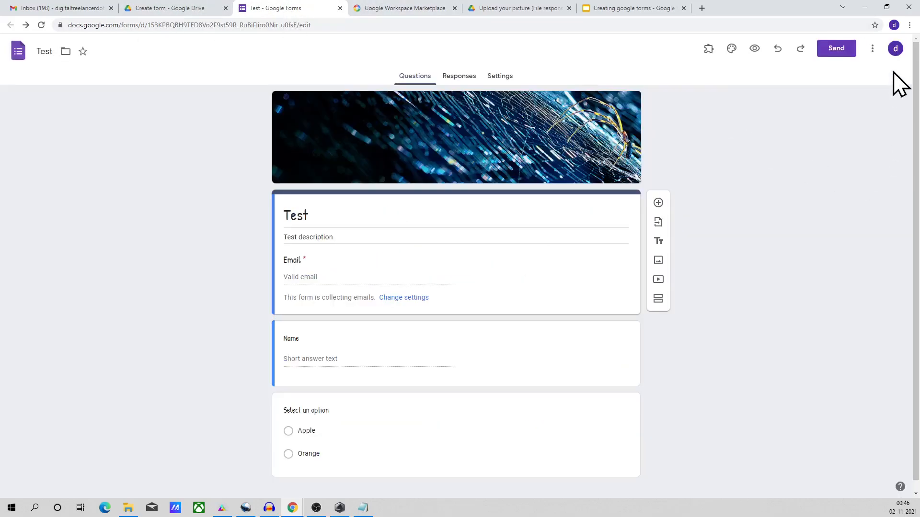
{"action": "left_click", "coordinate": [872, 49]}
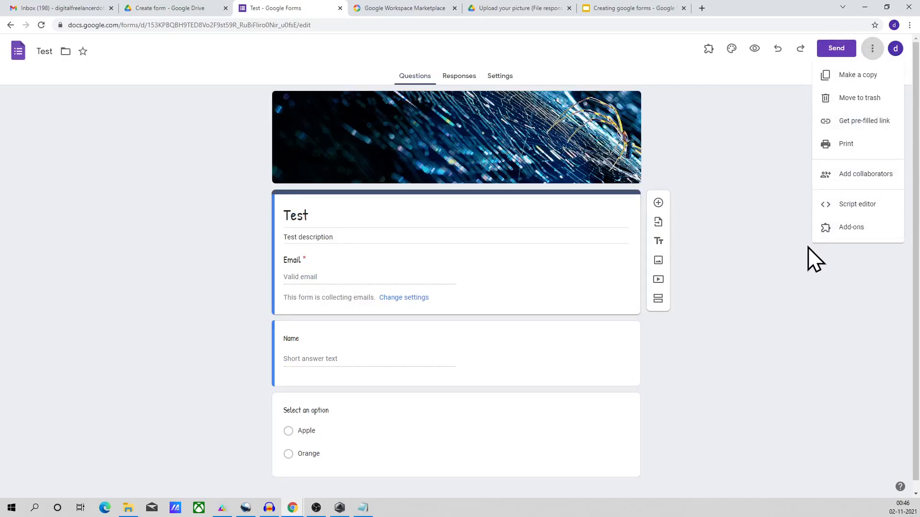
{"action": "left_click", "coordinate": [751, 234]}
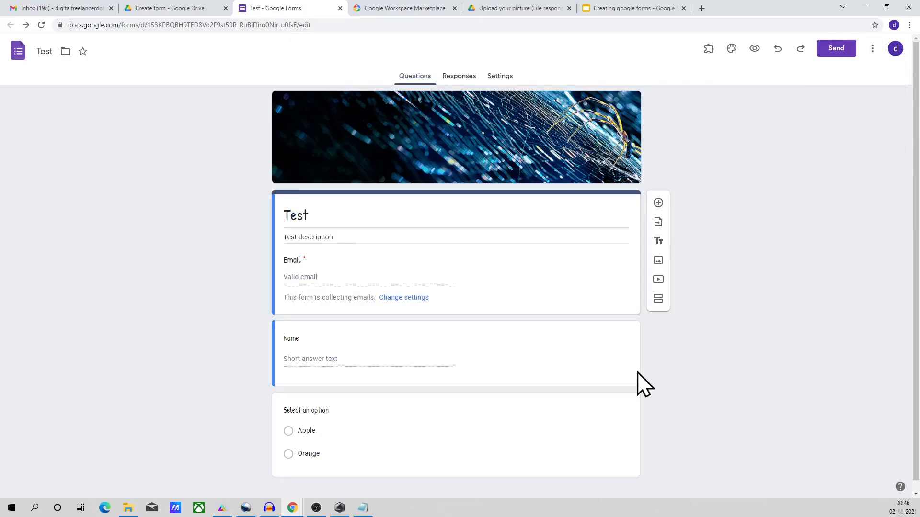
{"action": "scroll", "coordinate": [609, 361], "scroll_direction": "down", "scroll_amount": 1}
{"action": "scroll", "coordinate": [622, 374], "scroll_direction": "up", "scroll_amount": 1}
Step: Open the Test form's script editor in its own tab and wait for the new script project to load
{"action": "left_click", "coordinate": [872, 49]}
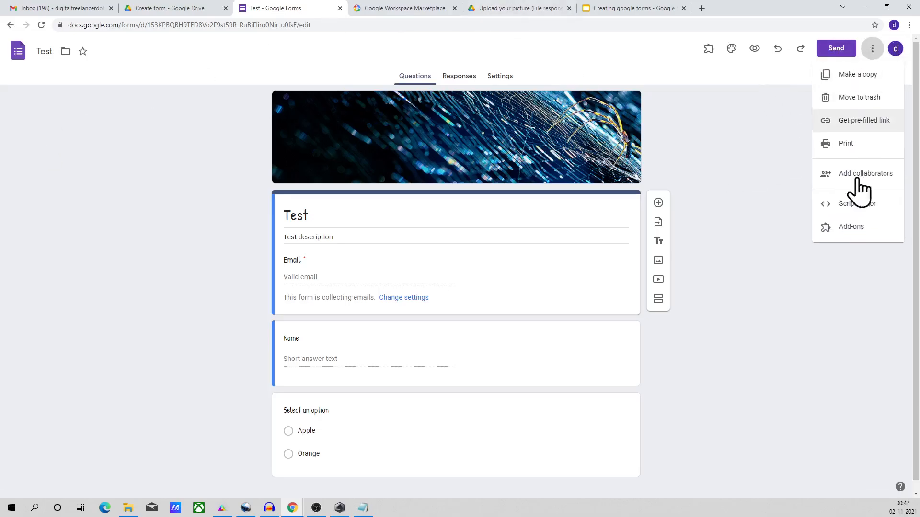
{"action": "left_click", "coordinate": [848, 205]}
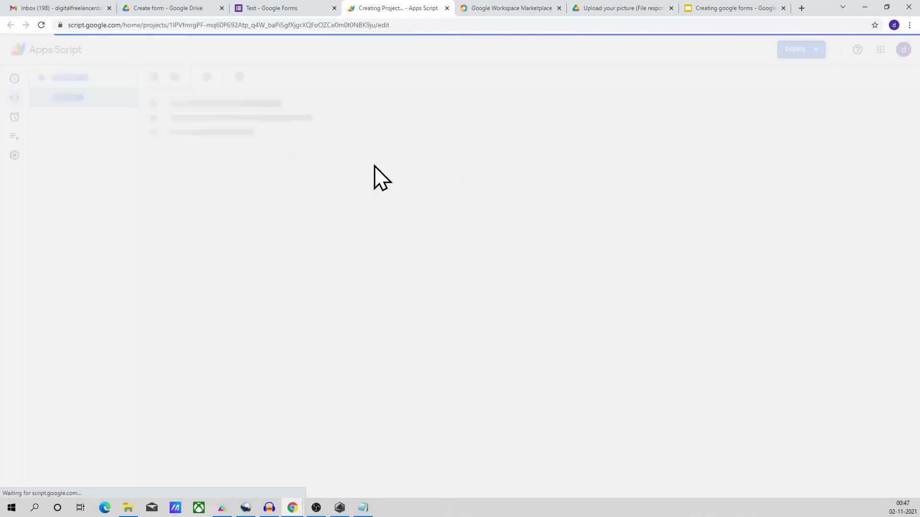
{"action": "left_click", "coordinate": [241, 9]}
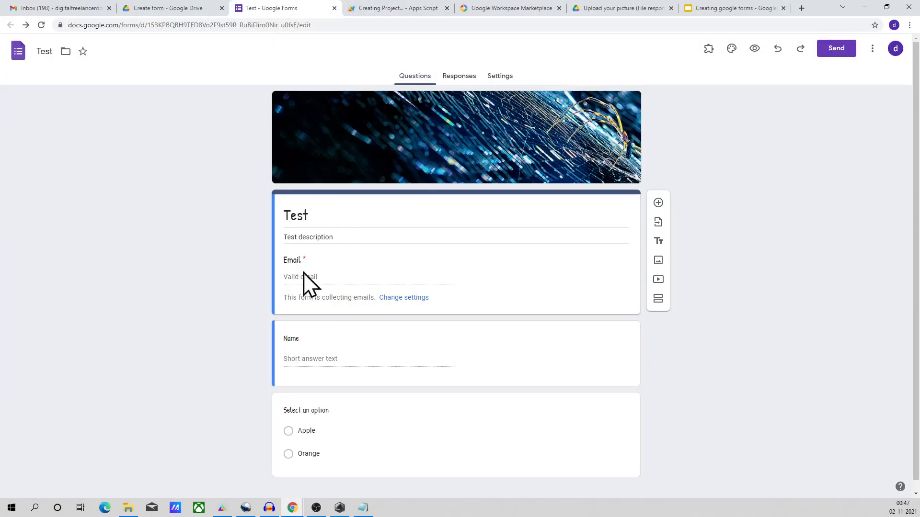
{"action": "left_click", "coordinate": [451, 7]}
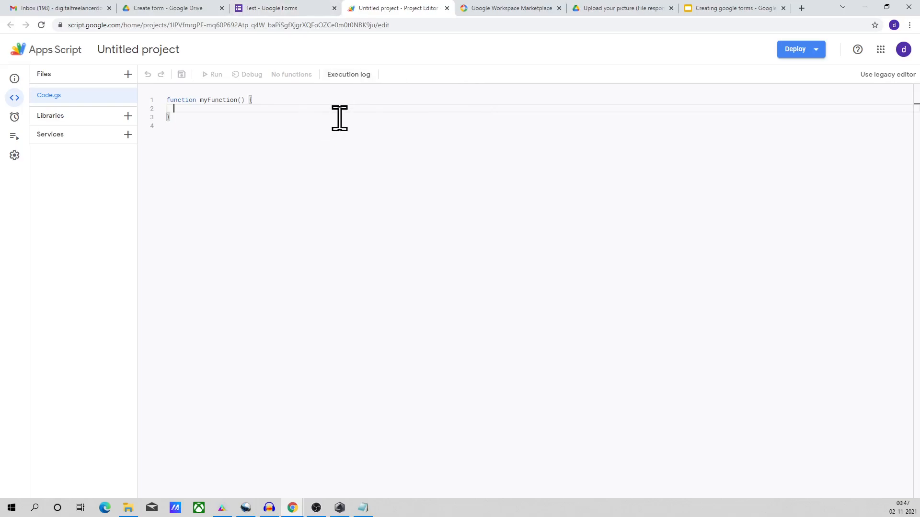
Step: Add the line Logger.log("Test"); inside myFunction in Code.gs and save the script project
{"action": "type", "text": "Logger.log"}
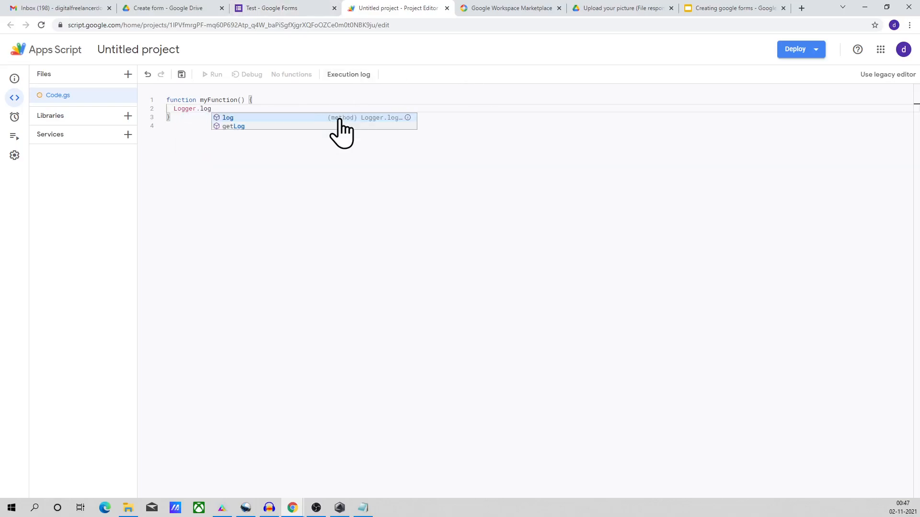
{"action": "type", "text": "()"}
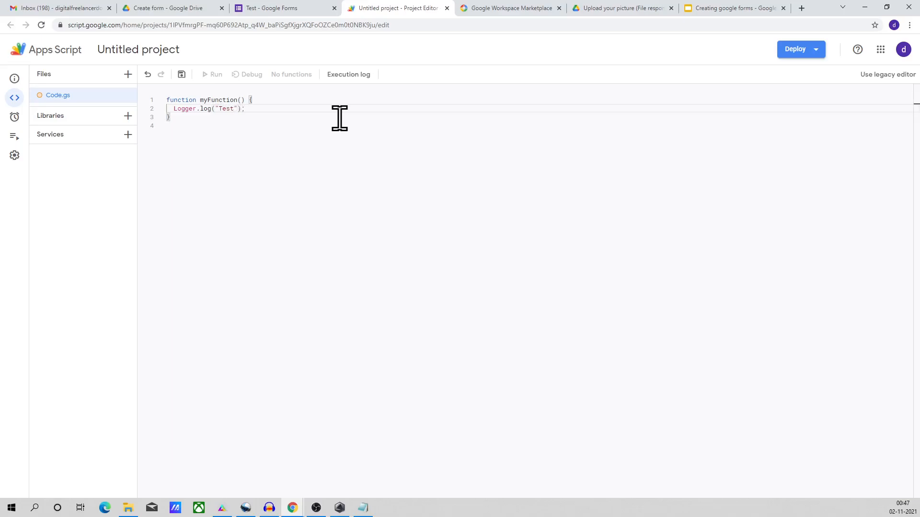
{"action": "left_click", "coordinate": [181, 74]}
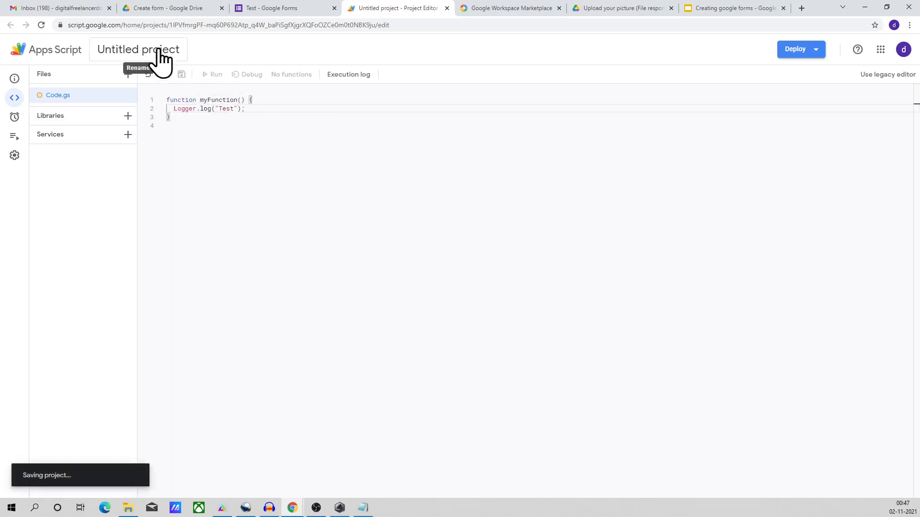
Step: Rename the script project as Test
{"action": "left_click", "coordinate": [138, 49]}
{"action": "type", "text": "Test"}
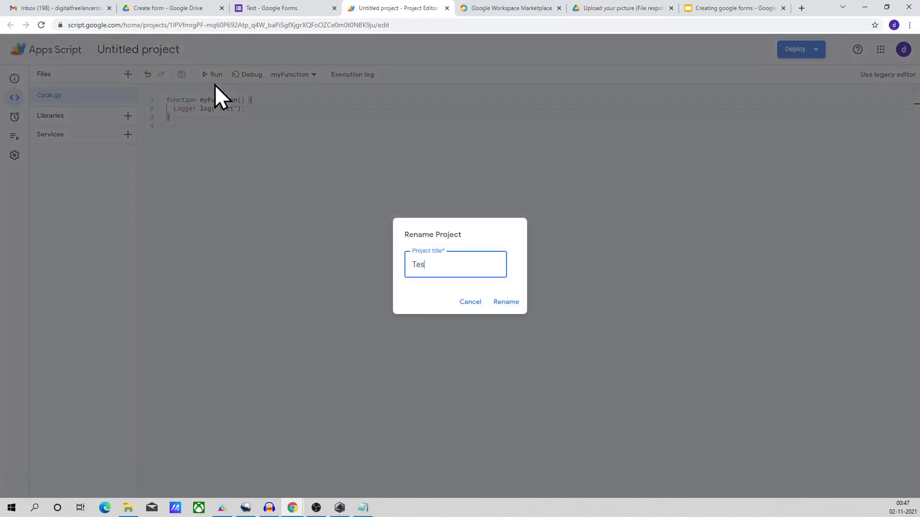
{"action": "key", "text": "Return"}
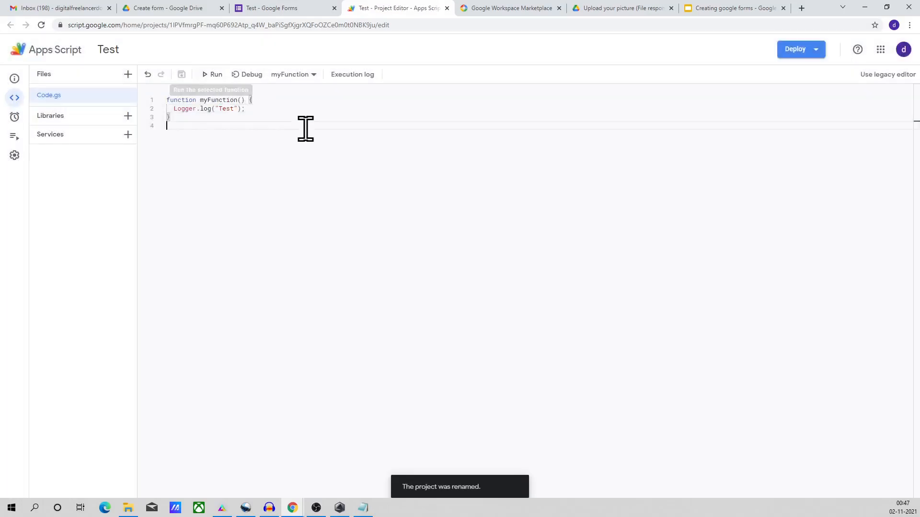
Step: Run myFunction and check its logged output in the execution log against the Logger.log line
{"action": "left_click", "coordinate": [216, 74]}
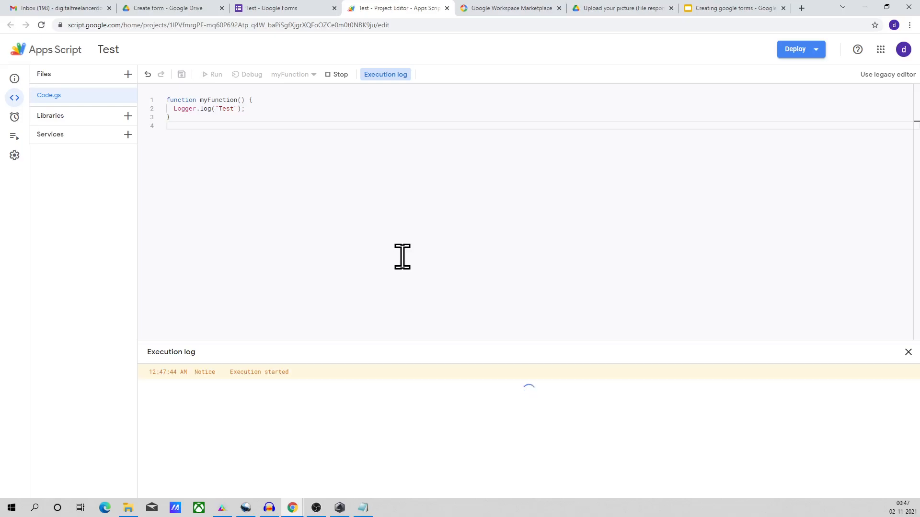
{"action": "double_click", "coordinate": [237, 387]}
{"action": "left_click", "coordinate": [349, 230]}
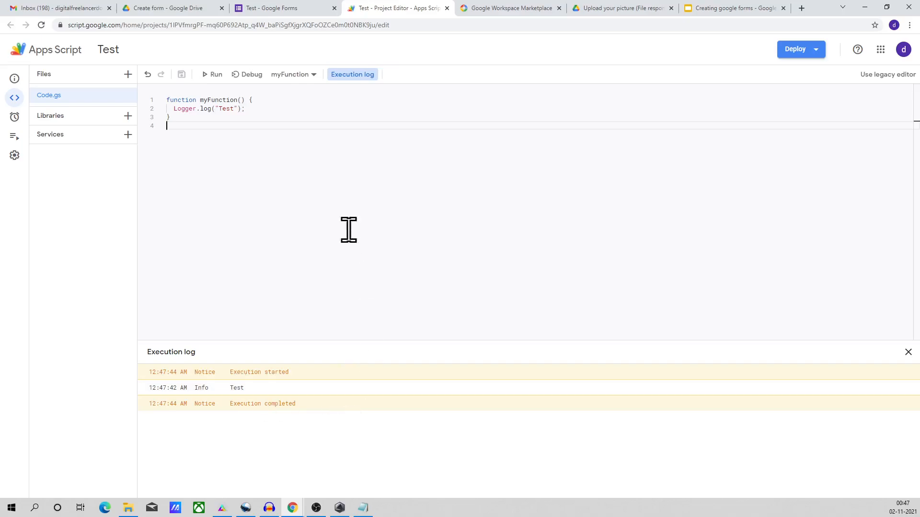
{"action": "left_click", "coordinate": [230, 107]}
Step: Look at the Test form and its Apps Script project in turn, ending in the form editor
{"action": "left_click", "coordinate": [298, 8]}
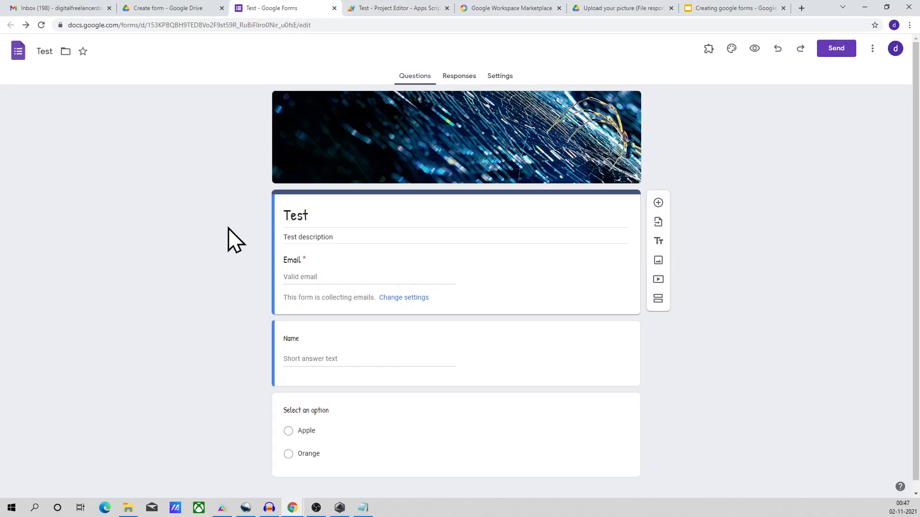
{"action": "left_click", "coordinate": [392, 10]}
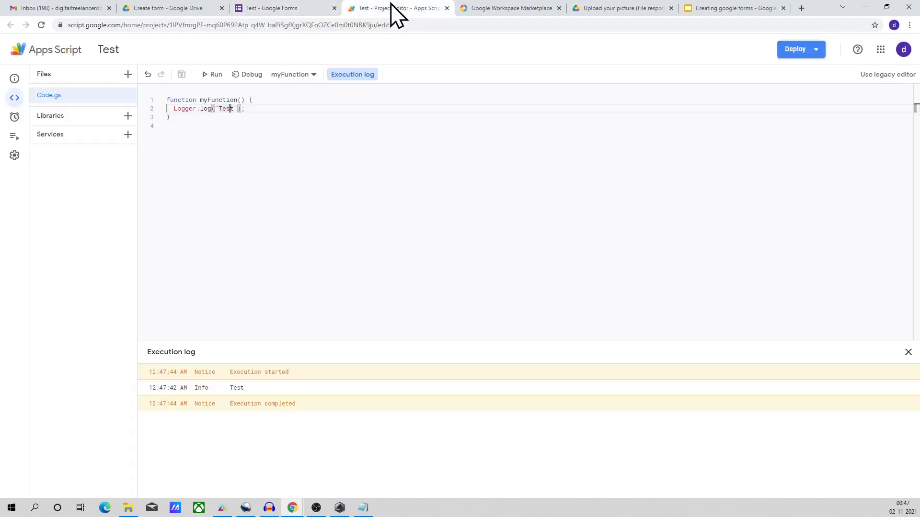
{"action": "left_click", "coordinate": [360, 205]}
{"action": "left_click", "coordinate": [271, 9]}
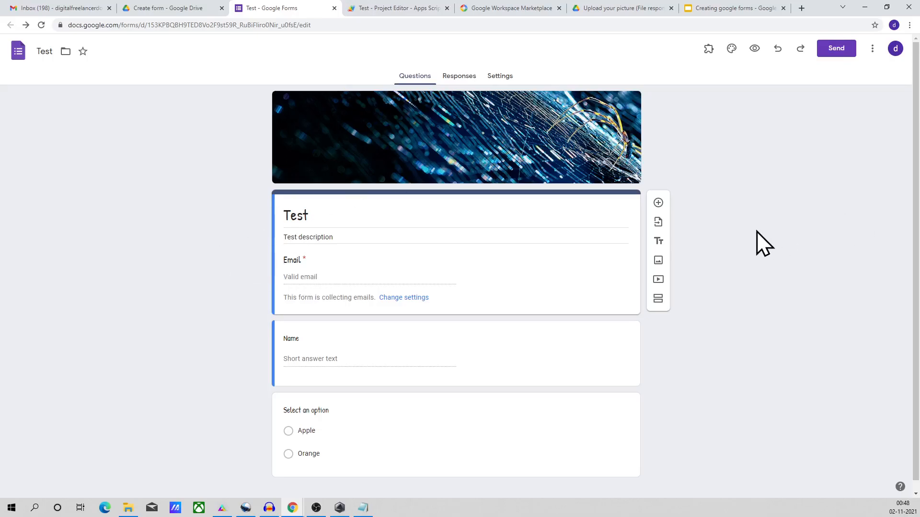
Step: Display the form's installed add-ons, open formLimiter to view its options, and close its window
{"action": "left_click", "coordinate": [709, 49]}
{"action": "left_click", "coordinate": [705, 50]}
{"action": "left_click", "coordinate": [709, 51]}
{"action": "left_click", "coordinate": [749, 96]}
{"action": "left_click", "coordinate": [709, 48]}
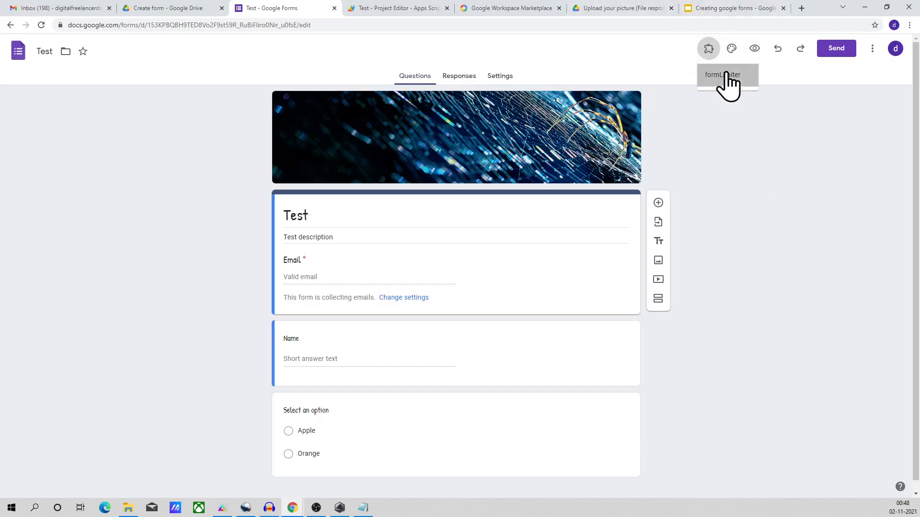
{"action": "left_click", "coordinate": [723, 77]}
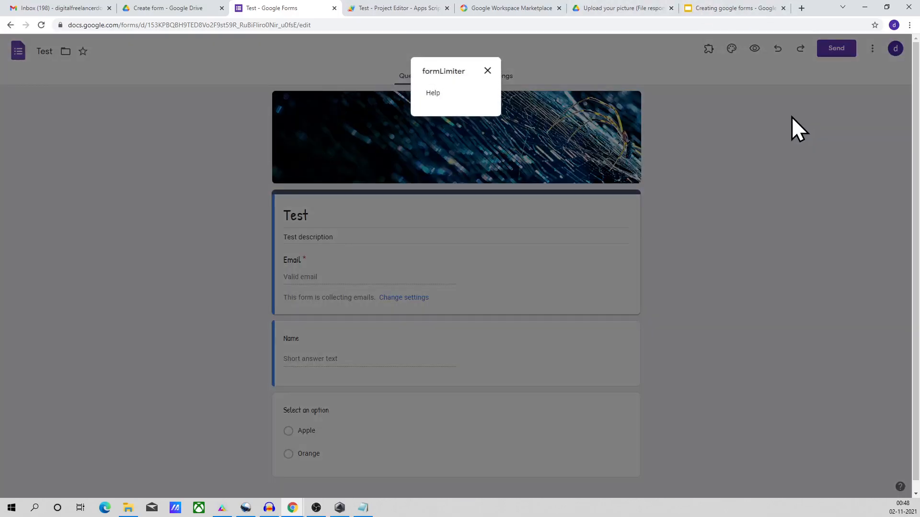
{"action": "left_click", "coordinate": [452, 95]}
{"action": "left_click", "coordinate": [563, 204]}
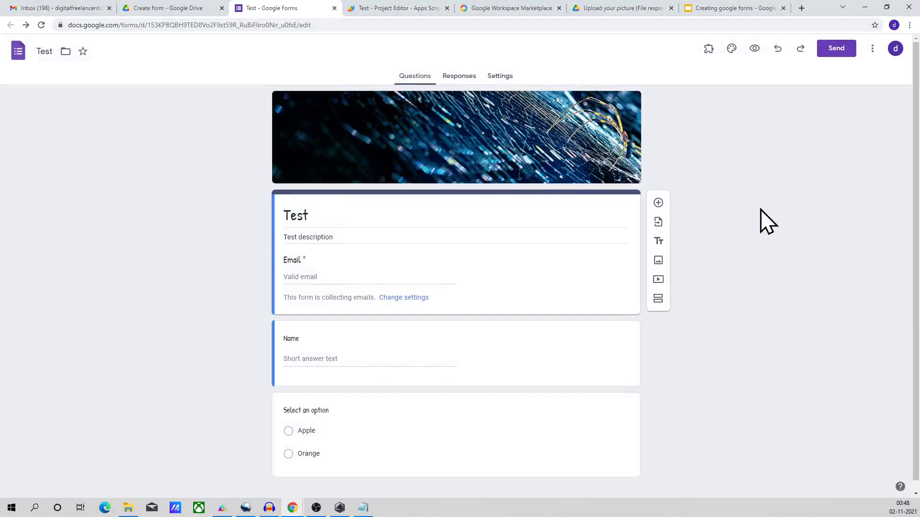